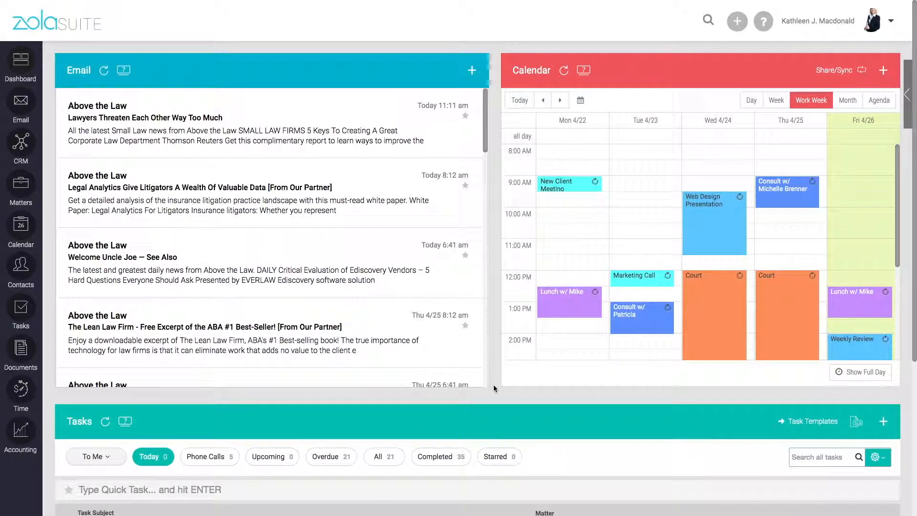
- Open the Tasks page and add a quick task titled "Prepare a deposition"
{"action": "scroll", "coordinate": [494, 385], "scroll_direction": "down", "scroll_amount": 3}
{"action": "scroll", "coordinate": [494, 385], "scroll_direction": "down", "scroll_amount": 2}
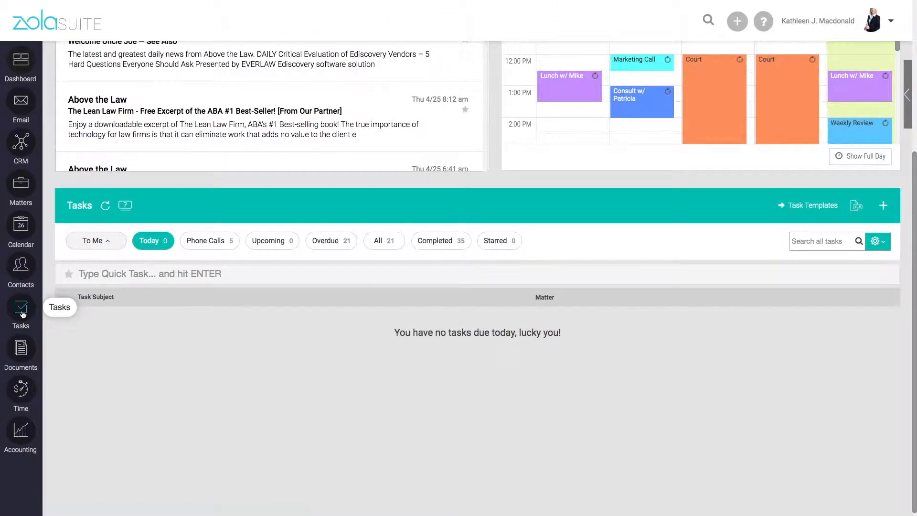
{"action": "left_click", "coordinate": [38, 274]}
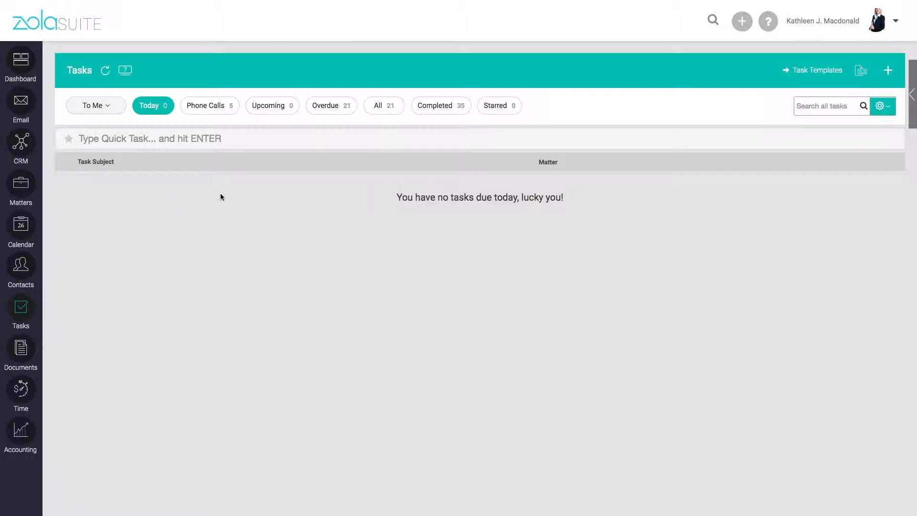
{"action": "left_click", "coordinate": [238, 140]}
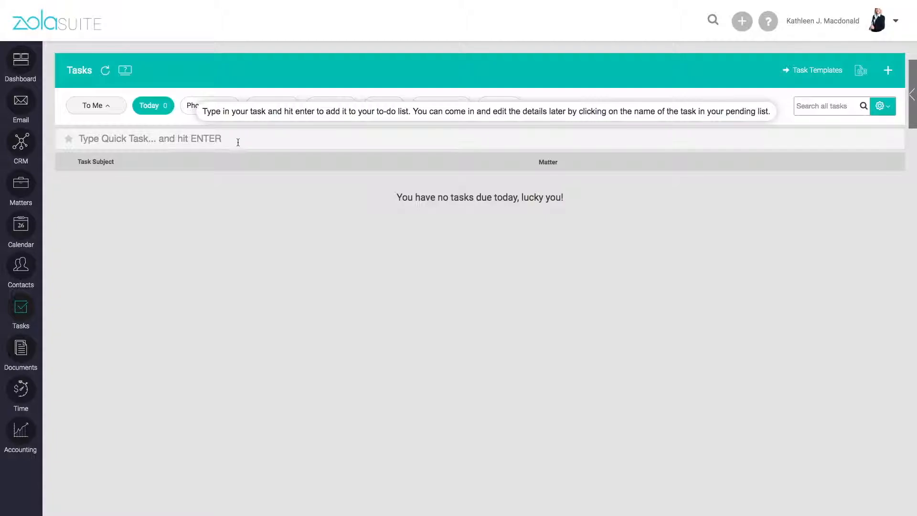
{"action": "type", "text": "Prep"}
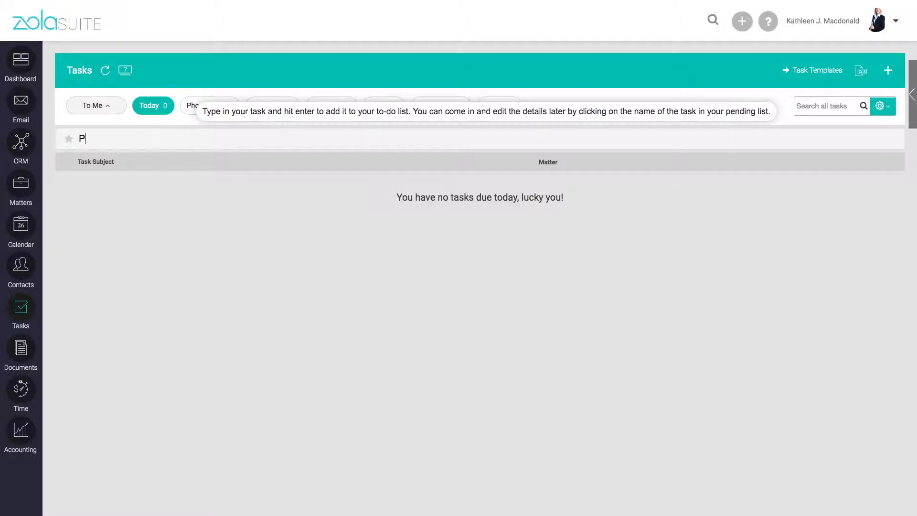
{"action": "type", "text": "are a deposition"}
{"action": "key", "text": "Return"}
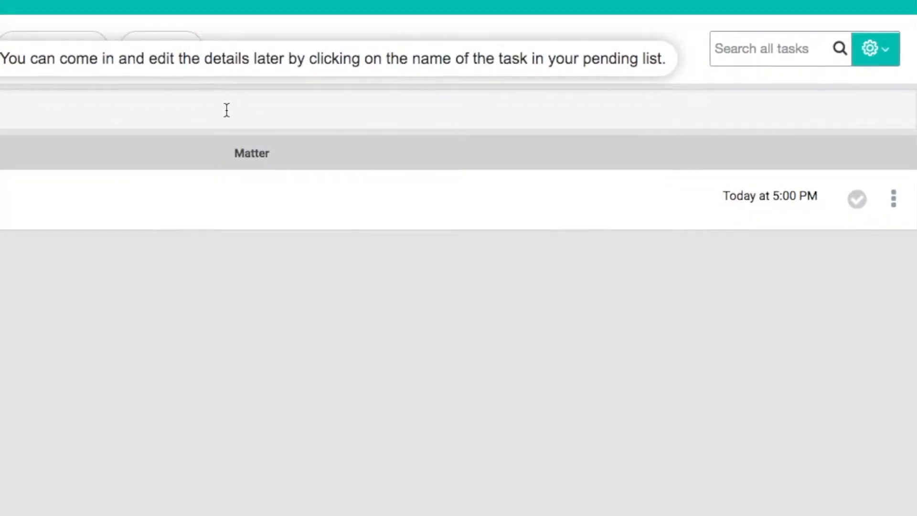
- Add two more quick tasks titled "Reschedule Meeting" and "Water Flowers"
{"action": "type", "text": "Reschedule Meeting"}
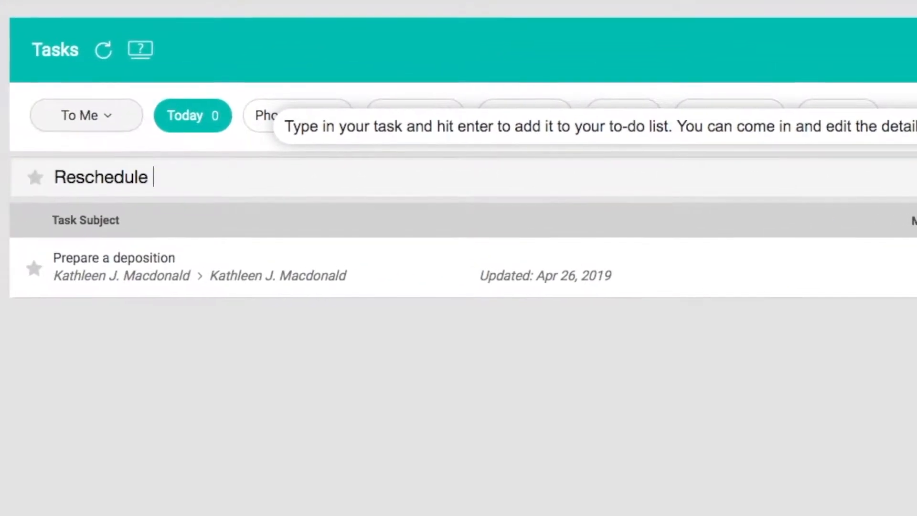
{"action": "key", "text": "Return"}
{"action": "type", "text": "Water Flowers"}
{"action": "key", "text": "Return"}
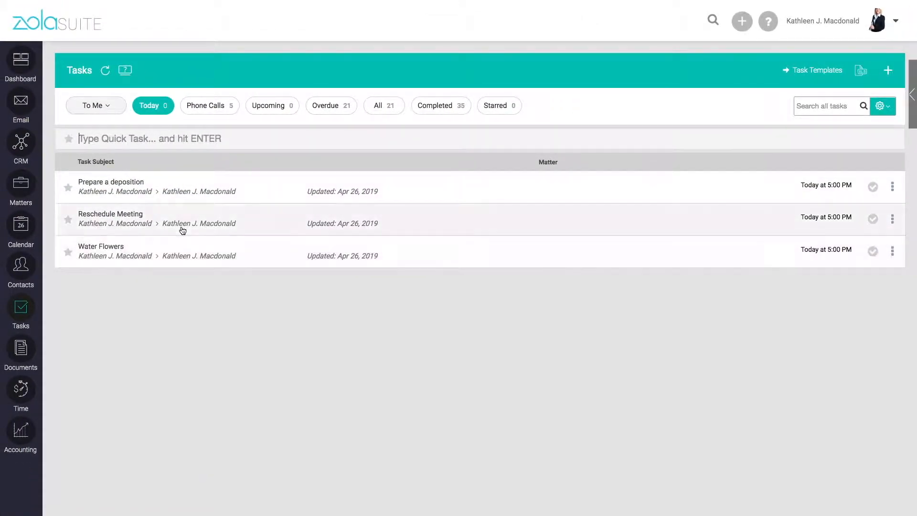
- Star the "Water Flowers" task and mark it complete
{"action": "left_click", "coordinate": [68, 252]}
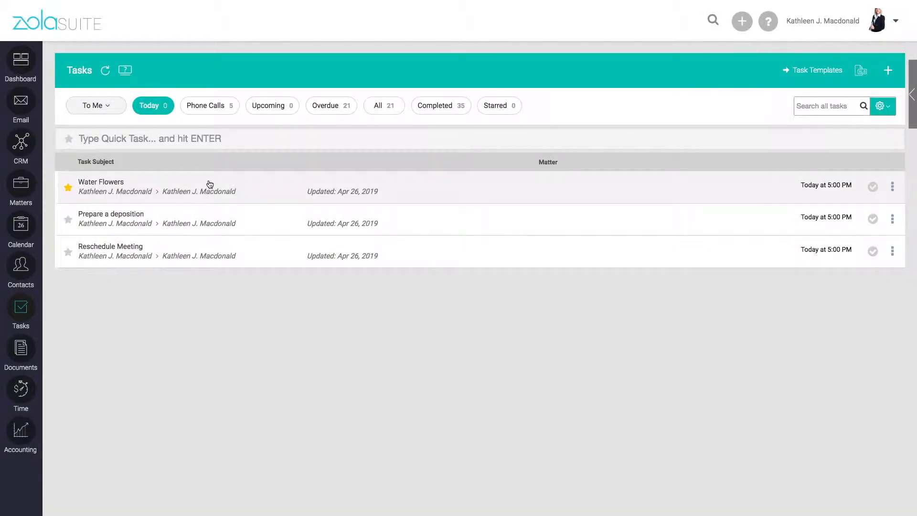
{"action": "left_click", "coordinate": [893, 189]}
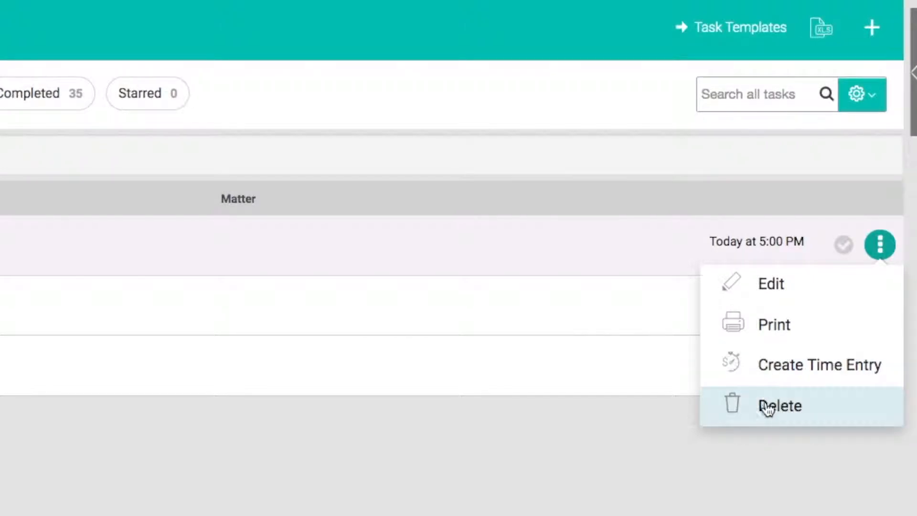
{"action": "left_click", "coordinate": [765, 434]}
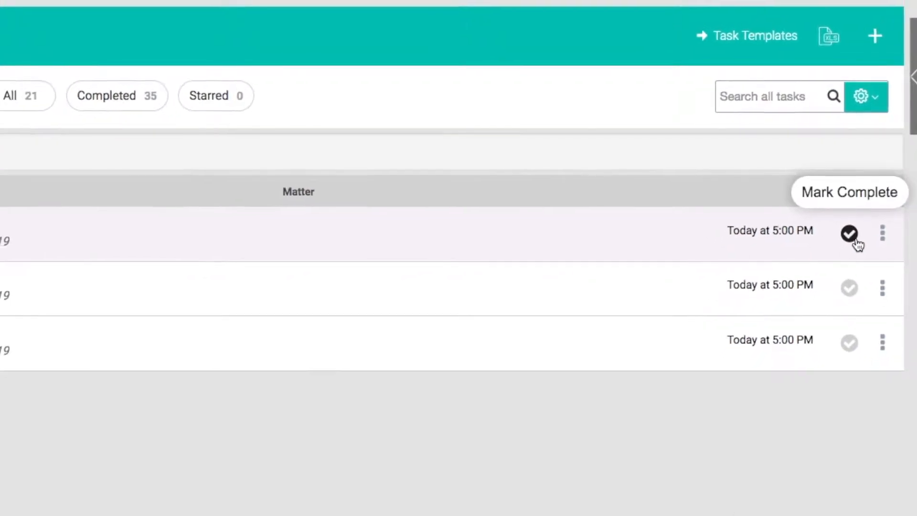
{"action": "left_click", "coordinate": [850, 235]}
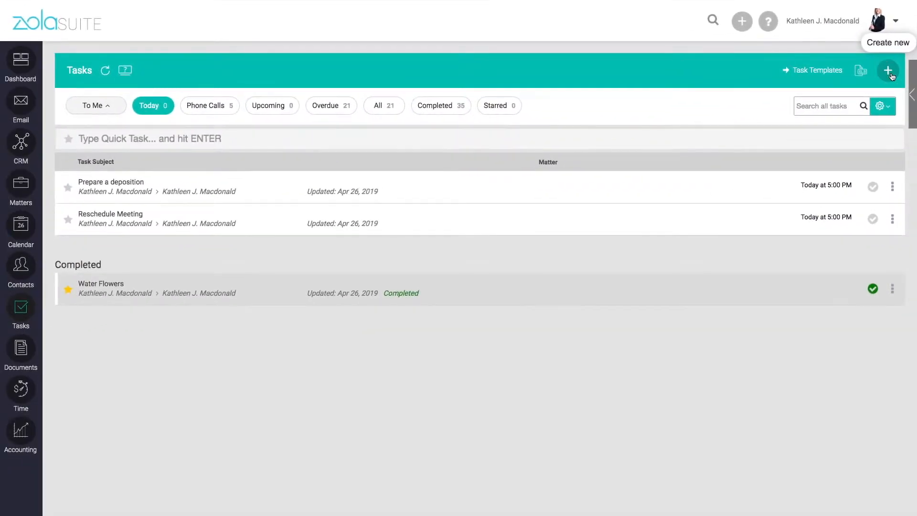
- Start a new detailed task and look over its description and tags fields
{"action": "left_click", "coordinate": [889, 72]}
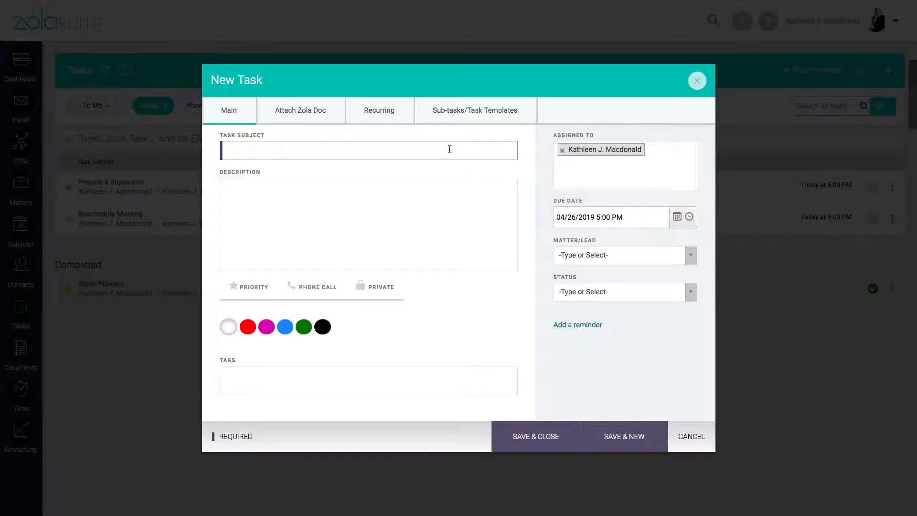
{"action": "left_click", "coordinate": [292, 200]}
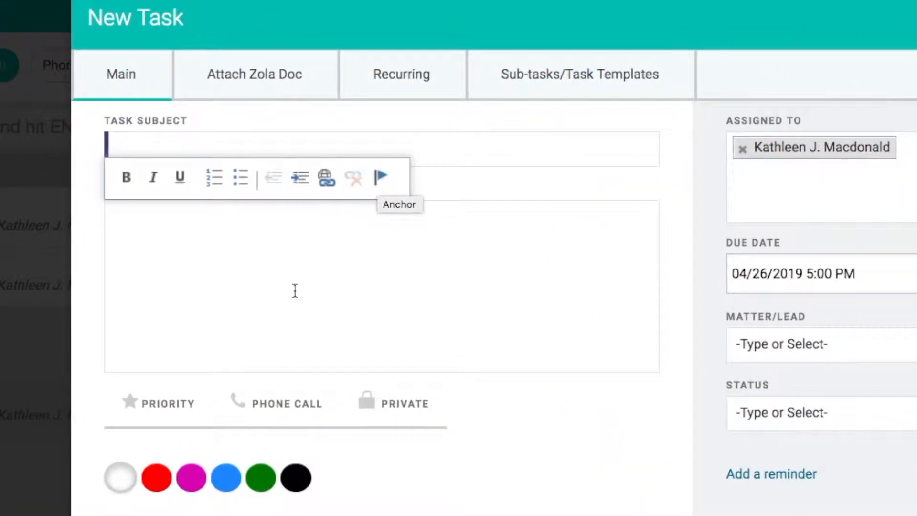
{"action": "left_click", "coordinate": [86, 407]}
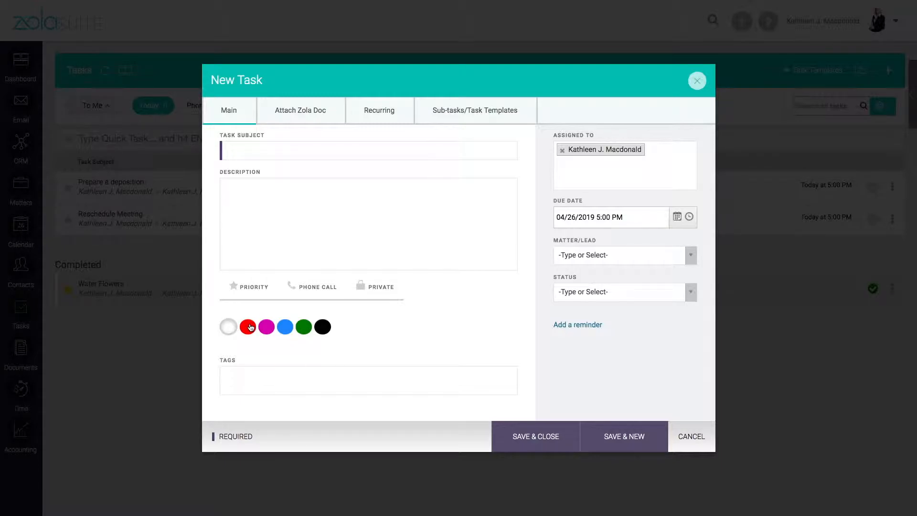
{"action": "left_click", "coordinate": [234, 372]}
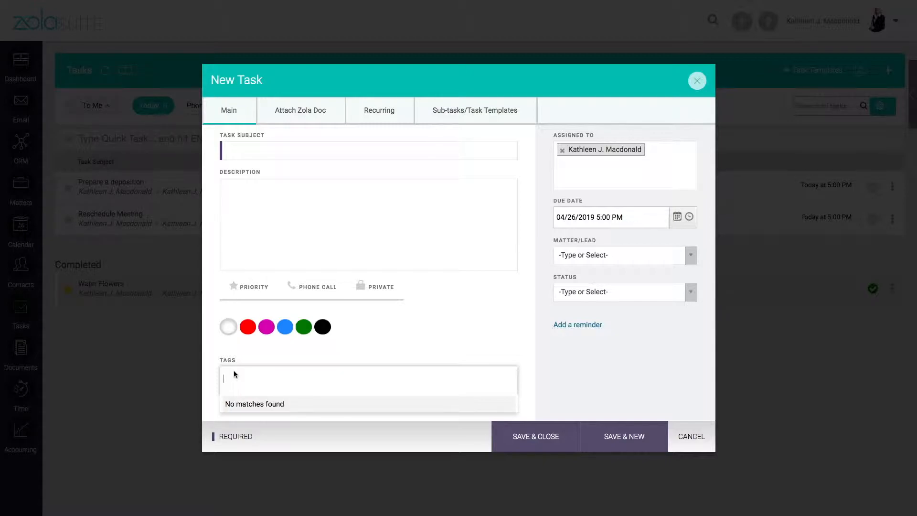
- Assign the new task to the first colleague offered and remove the original assignee
{"action": "left_click", "coordinate": [662, 155]}
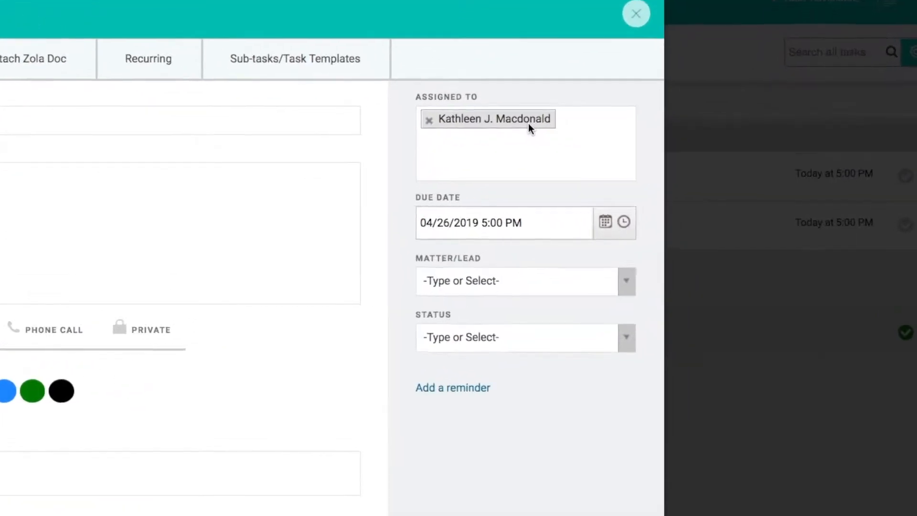
{"action": "left_click", "coordinate": [526, 114]}
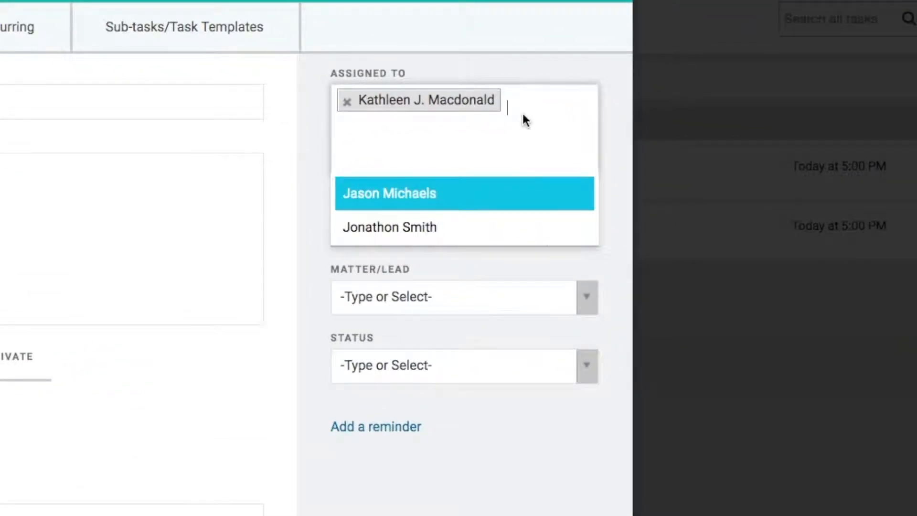
{"action": "left_click", "coordinate": [403, 193]}
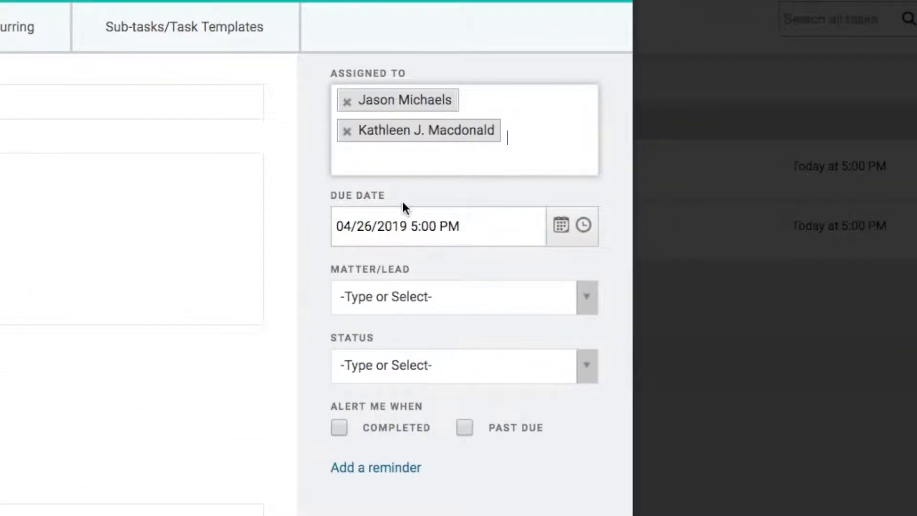
{"action": "left_click", "coordinate": [346, 130]}
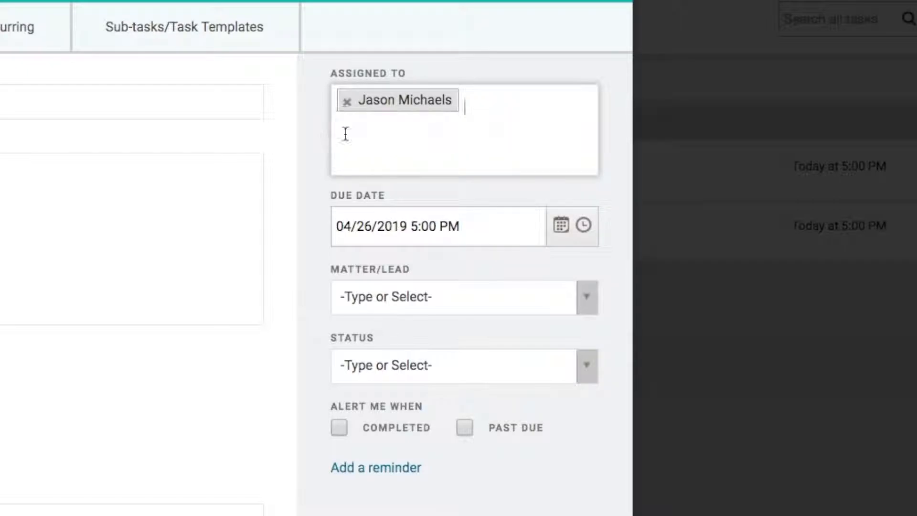
- Enable alerts for when the task is completed or past due, and add a second colleague as assignee
{"action": "left_click", "coordinate": [345, 430]}
{"action": "left_click", "coordinate": [472, 435]}
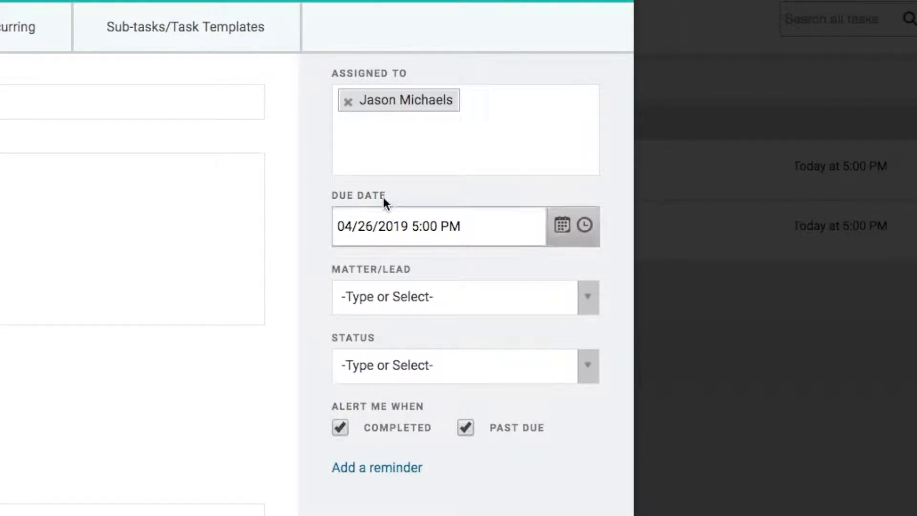
{"action": "left_click", "coordinate": [422, 141]}
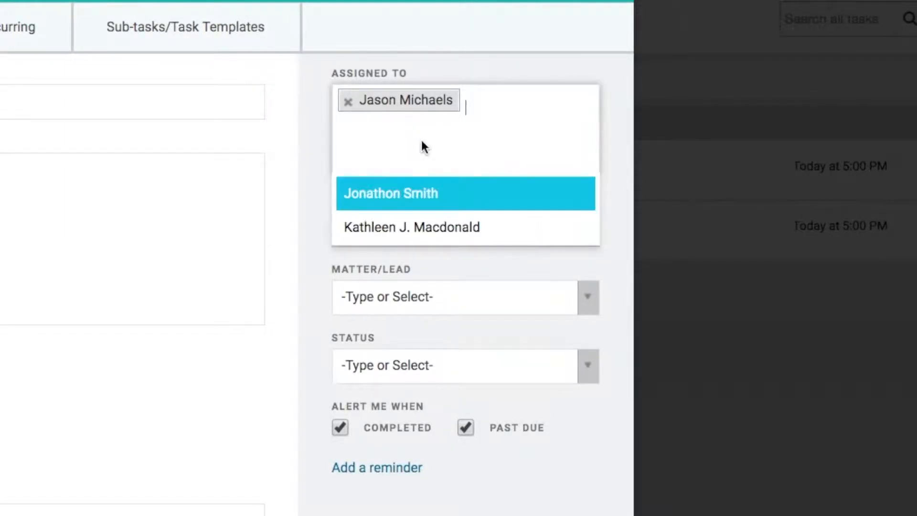
{"action": "left_click", "coordinate": [407, 207]}
{"action": "left_click", "coordinate": [312, 247]}
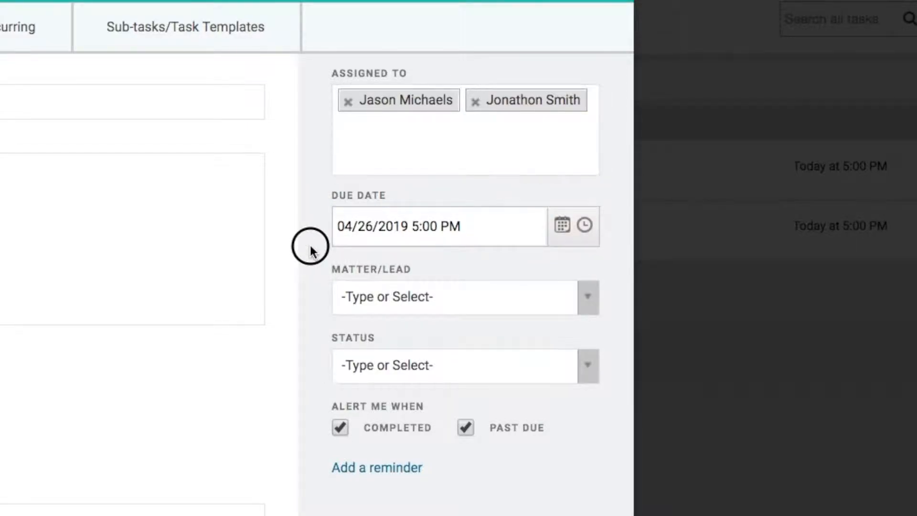
- Examine the calendar dates and time choices available for the task's due date
{"action": "left_click", "coordinate": [565, 230]}
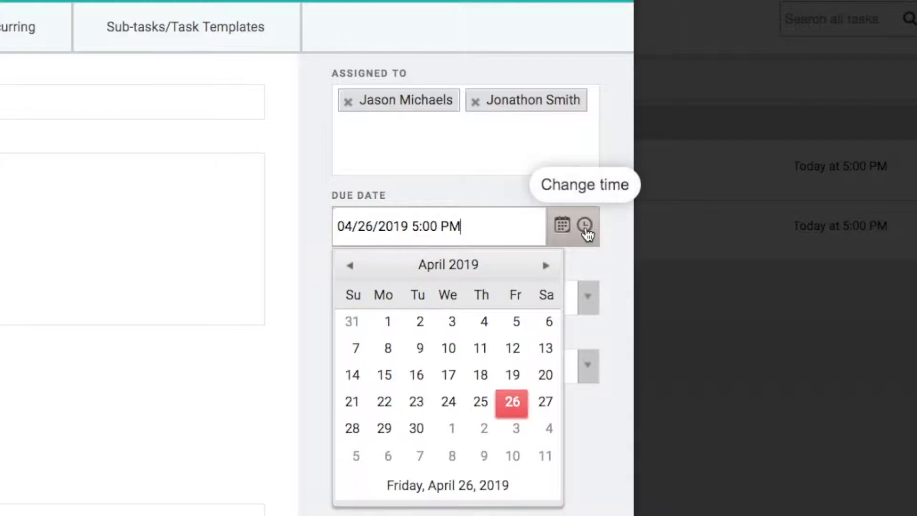
{"action": "left_click", "coordinate": [585, 230]}
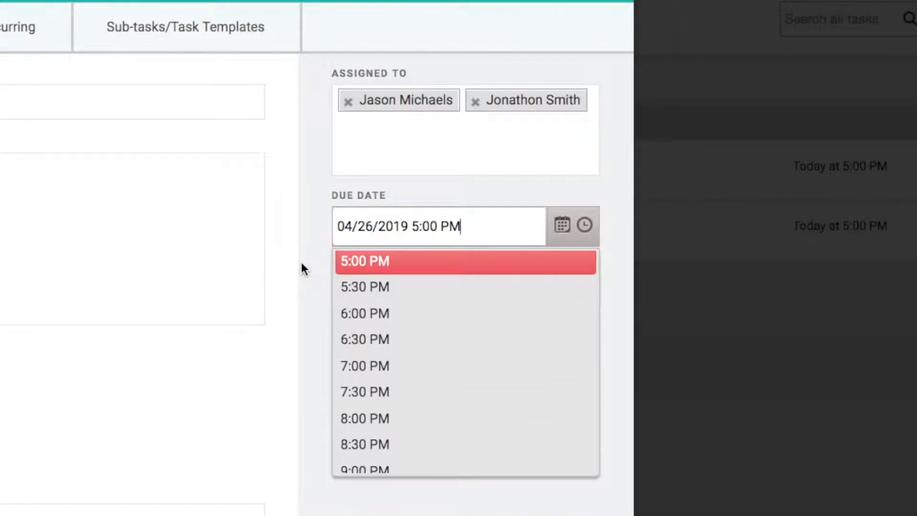
{"action": "left_click", "coordinate": [302, 264]}
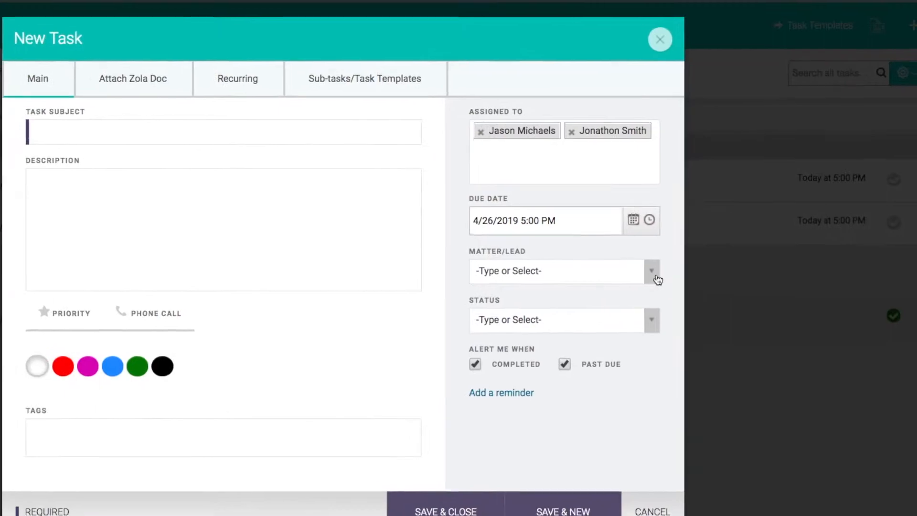
- Link the task to the first listed Business Development matter and view the available status options
{"action": "left_click", "coordinate": [658, 280]}
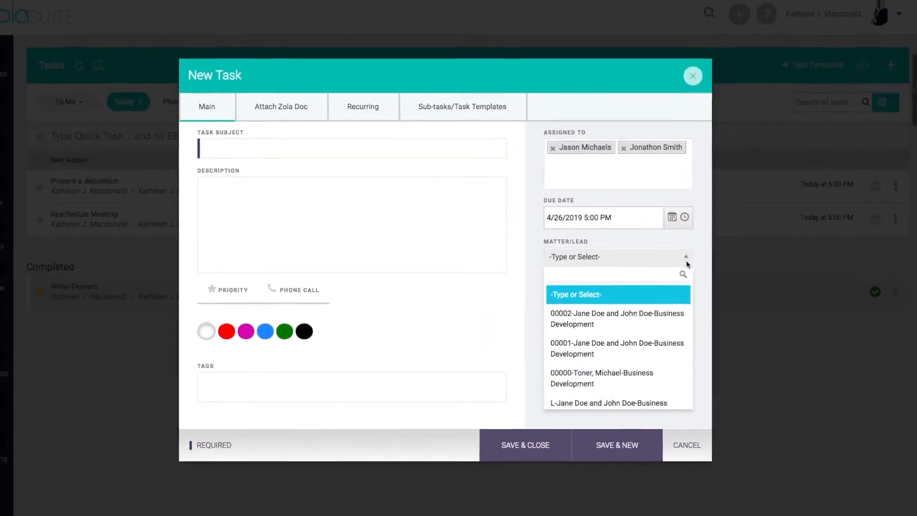
{"action": "left_click", "coordinate": [618, 310]}
{"action": "left_click", "coordinate": [583, 292]}
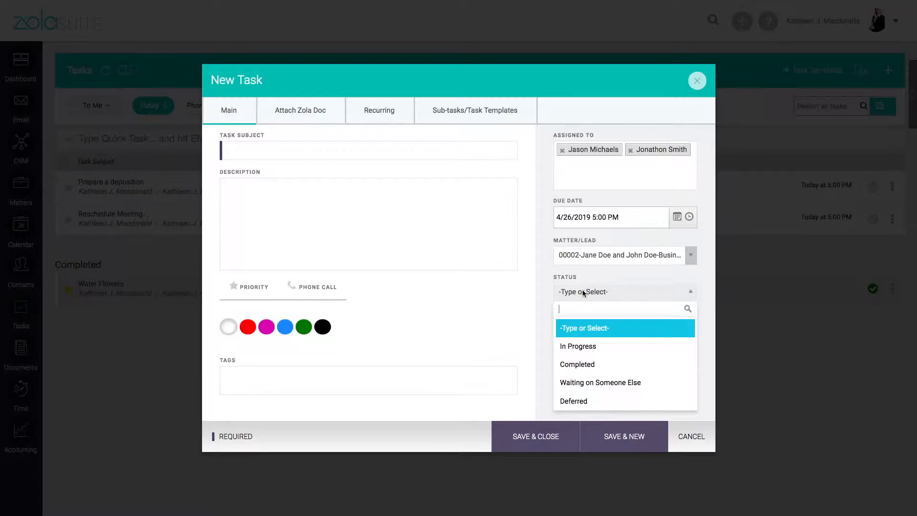
{"action": "left_click", "coordinate": [549, 292]}
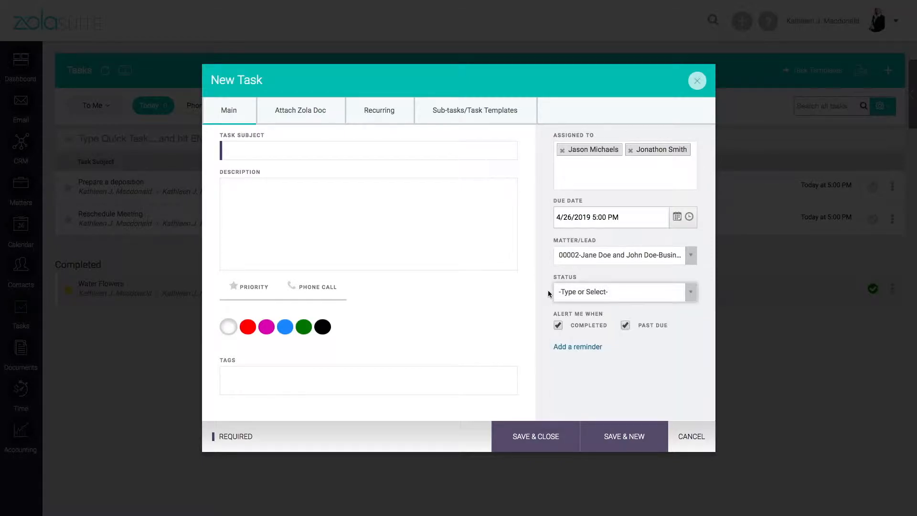
- Add two email reminders set to 5 minutes and review the available reminder types and time units
{"action": "left_click", "coordinate": [590, 348]}
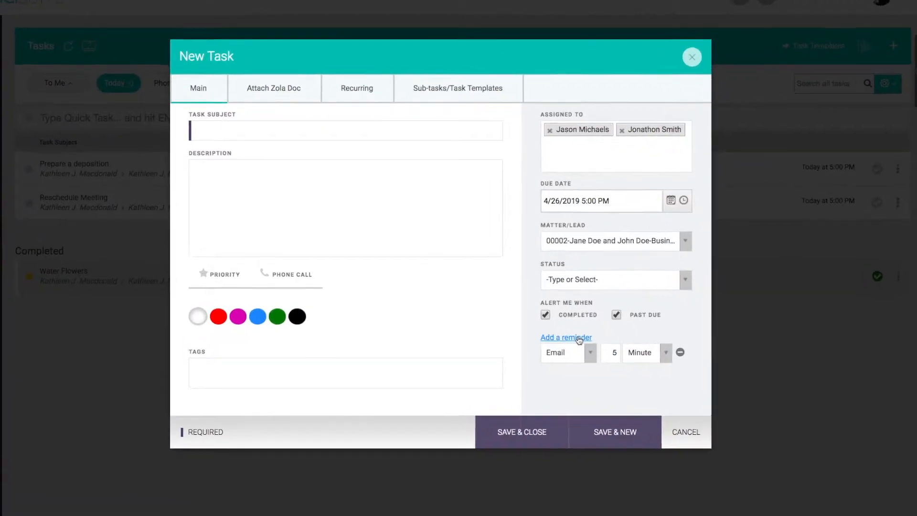
{"action": "left_click", "coordinate": [591, 348]}
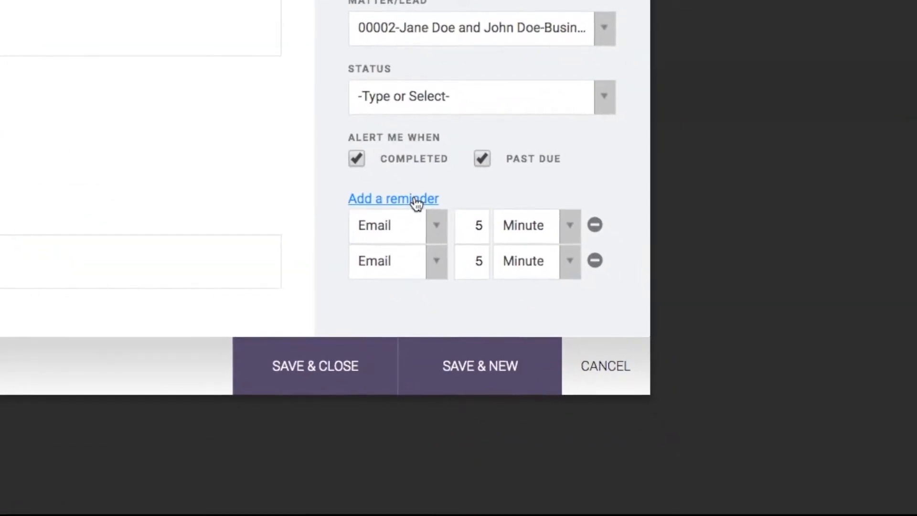
{"action": "left_click", "coordinate": [438, 233]}
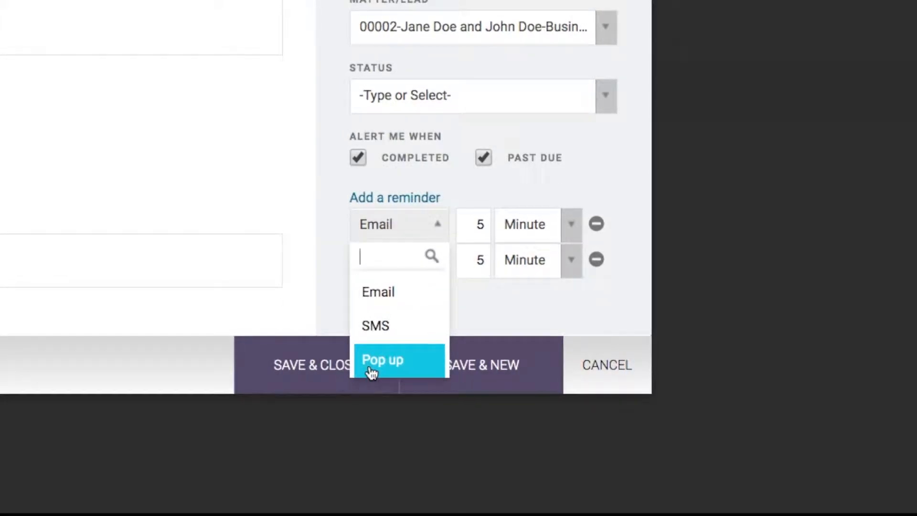
{"action": "left_click", "coordinate": [576, 231]}
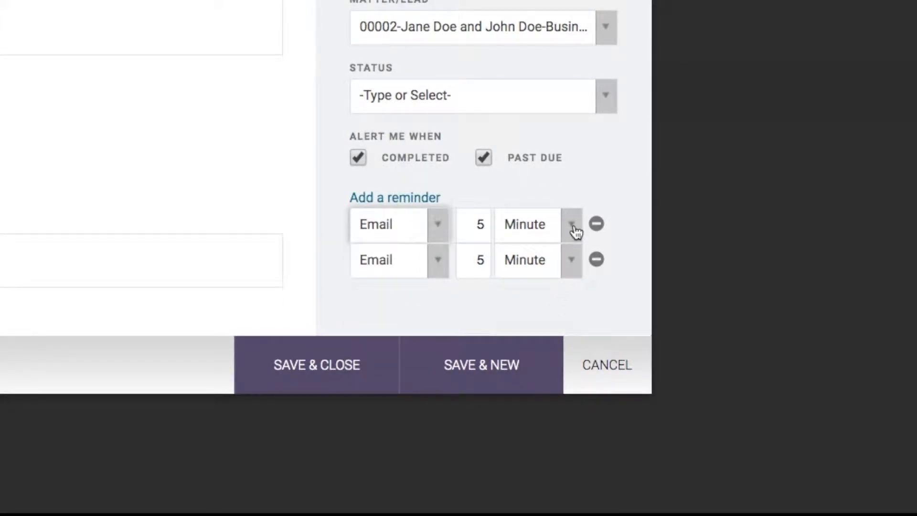
{"action": "left_click", "coordinate": [575, 231]}
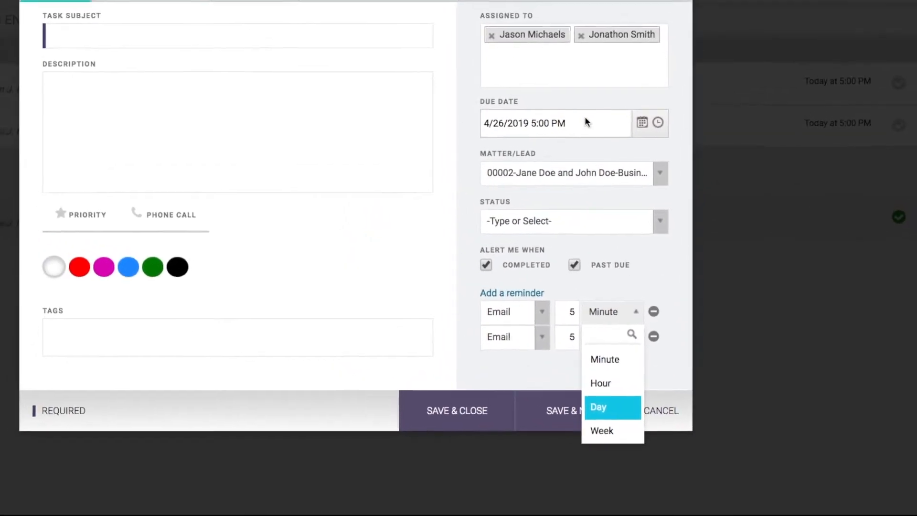
{"action": "left_click", "coordinate": [447, 162]}
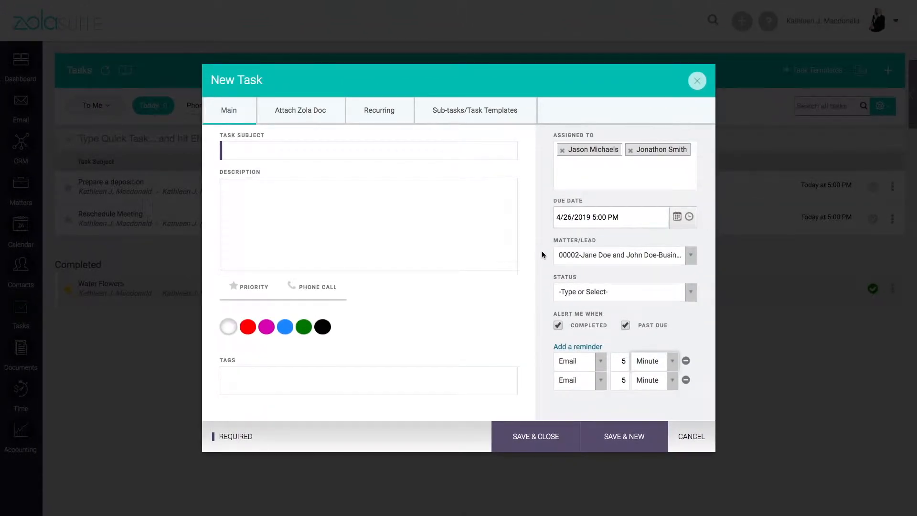
- Attach the two documents Screen Shot 2019-04-19 at 2.40.51 PM.png and Screen Shot 2019-04-19 at 2.06.08 PM.png to the task
{"action": "left_click", "coordinate": [309, 111]}
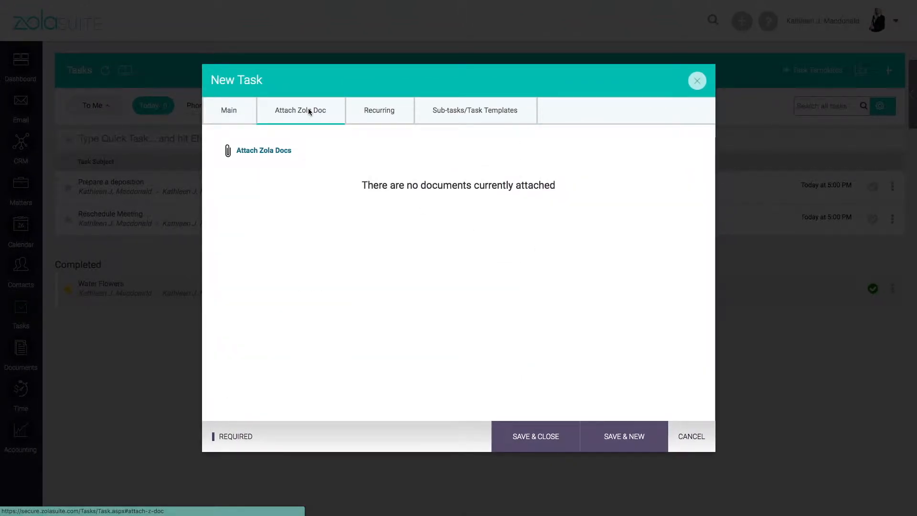
{"action": "left_click", "coordinate": [281, 151]}
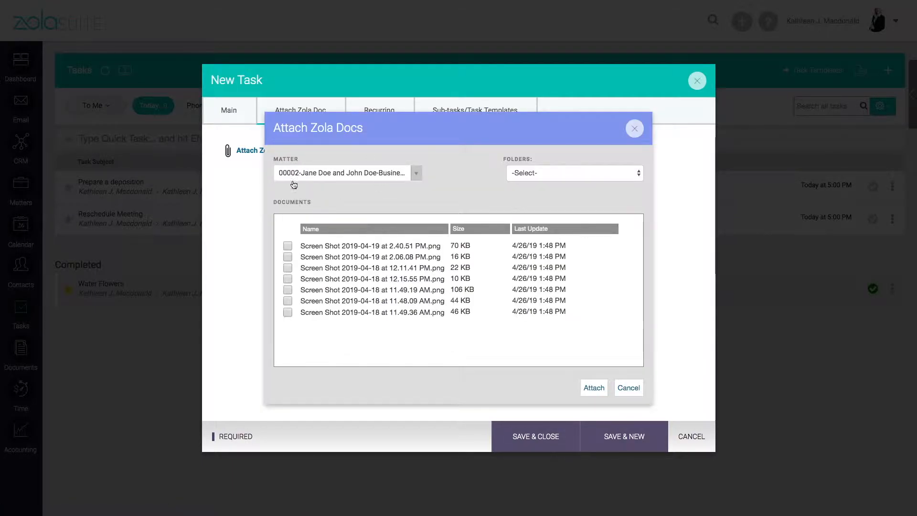
{"action": "left_click", "coordinate": [287, 246]}
{"action": "left_click", "coordinate": [287, 257]}
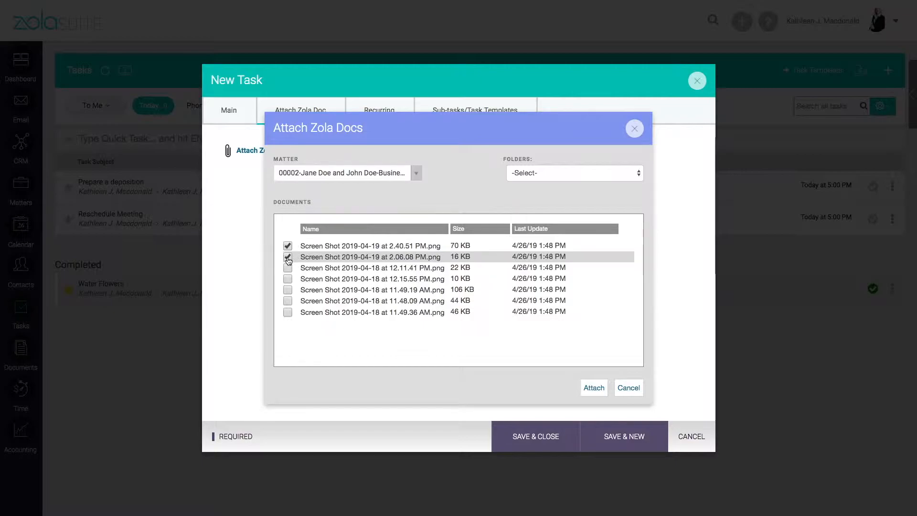
{"action": "left_click", "coordinate": [594, 389]}
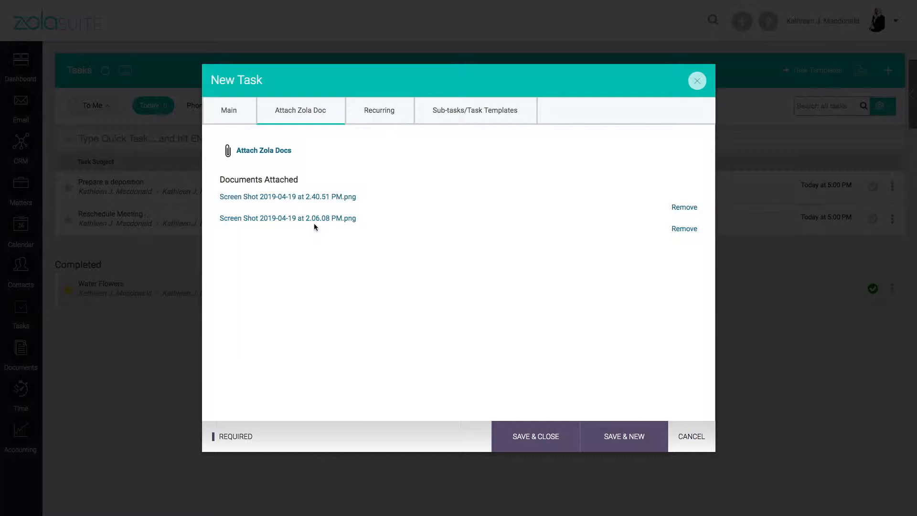
- Try a weekly recurrence every 1 week on Wednesday instead of Saturday, with an end-by date
{"action": "left_click", "coordinate": [384, 111]}
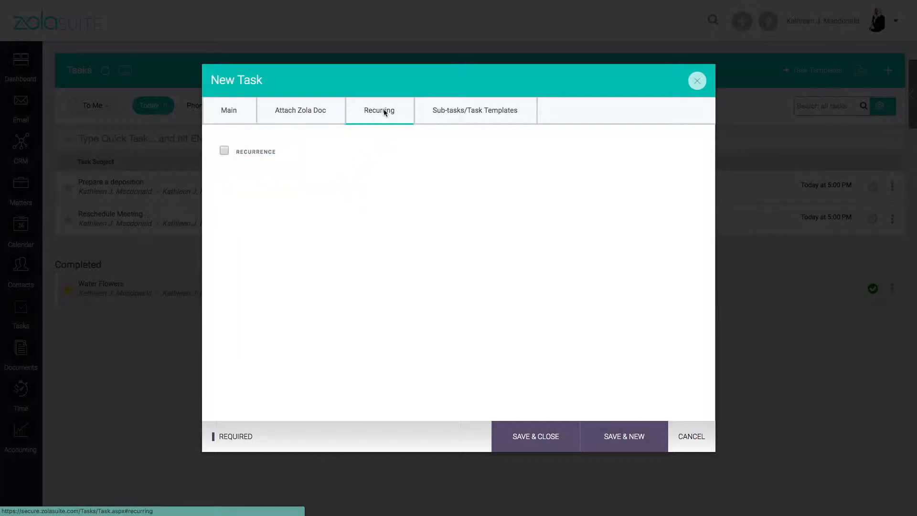
{"action": "left_click", "coordinate": [224, 151]}
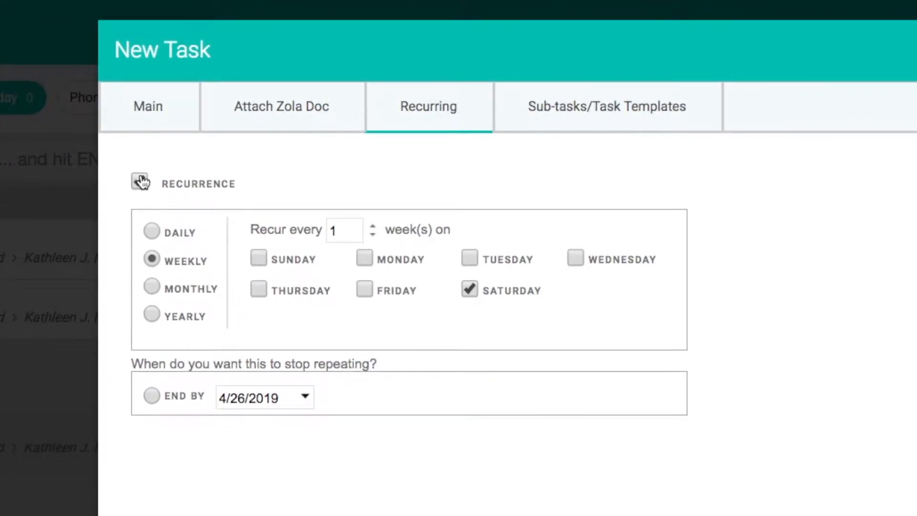
{"action": "left_click", "coordinate": [470, 290]}
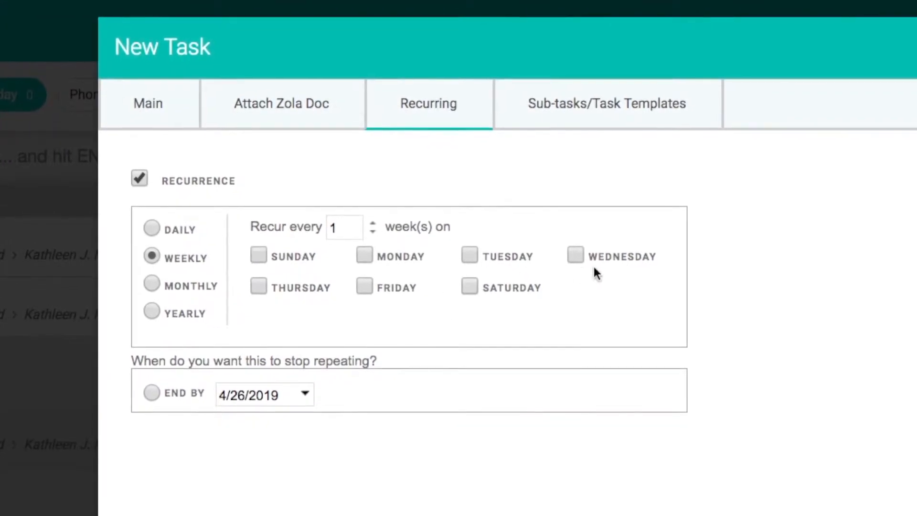
{"action": "left_click", "coordinate": [576, 255]}
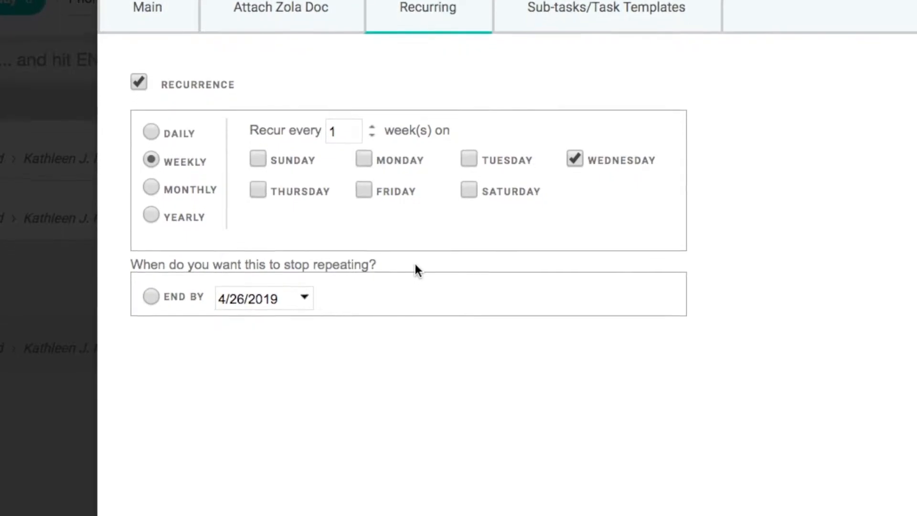
{"action": "left_click", "coordinate": [151, 298]}
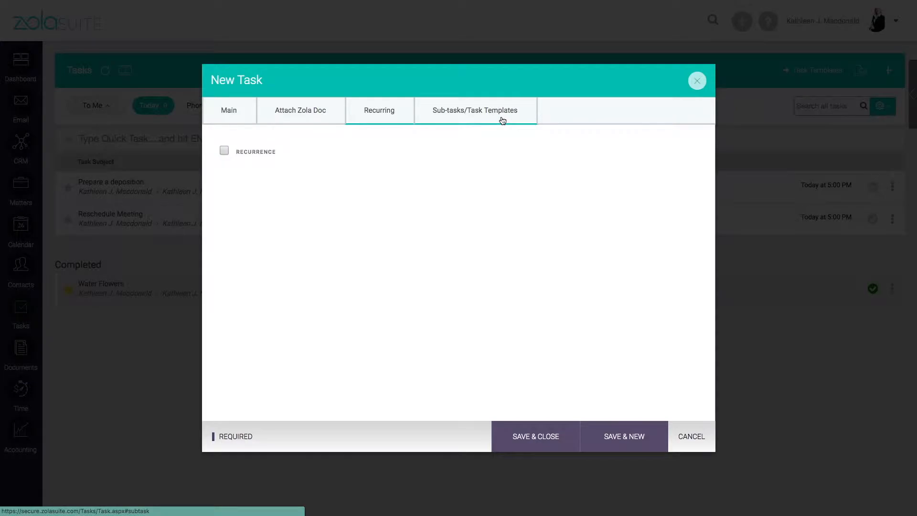
- Add four subtask lines to the new task and name the first two Step 1 and Step 2
{"action": "left_click", "coordinate": [502, 119]}
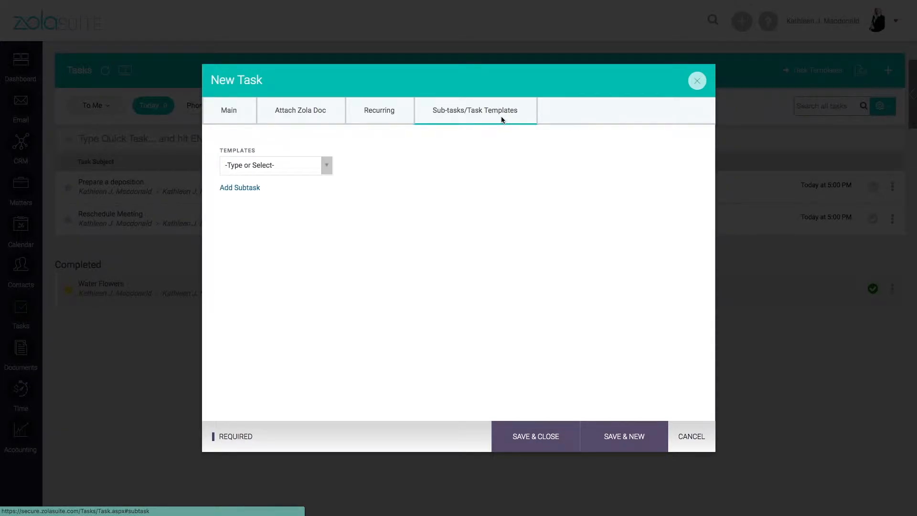
{"action": "left_click", "coordinate": [247, 188]}
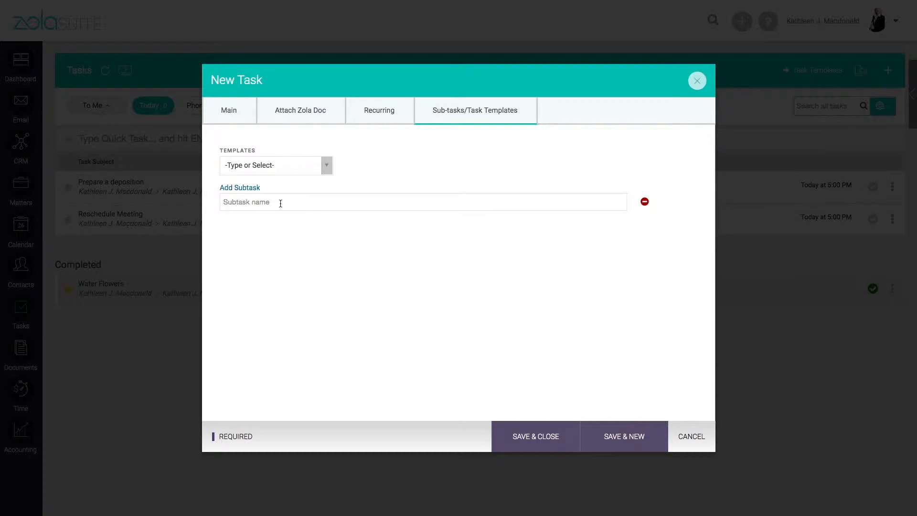
{"action": "left_click", "coordinate": [258, 189]}
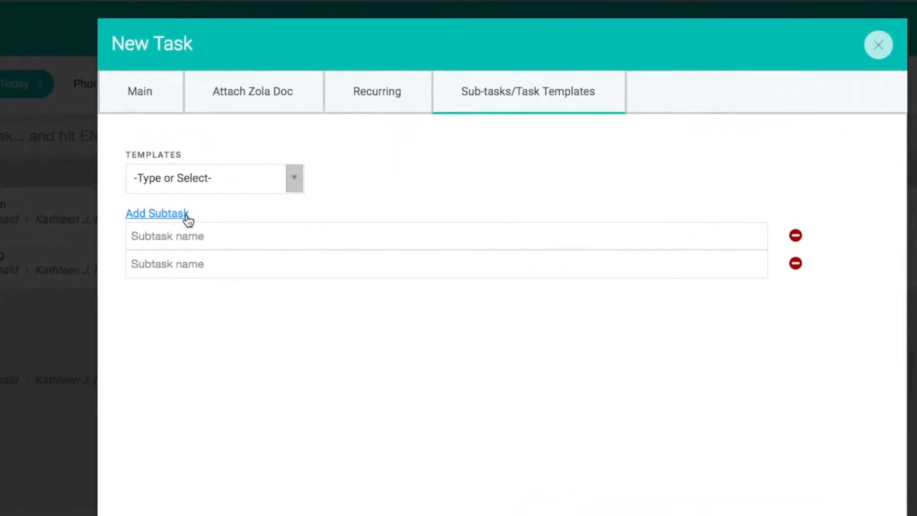
{"action": "left_click", "coordinate": [187, 219]}
{"action": "left_click", "coordinate": [184, 219]}
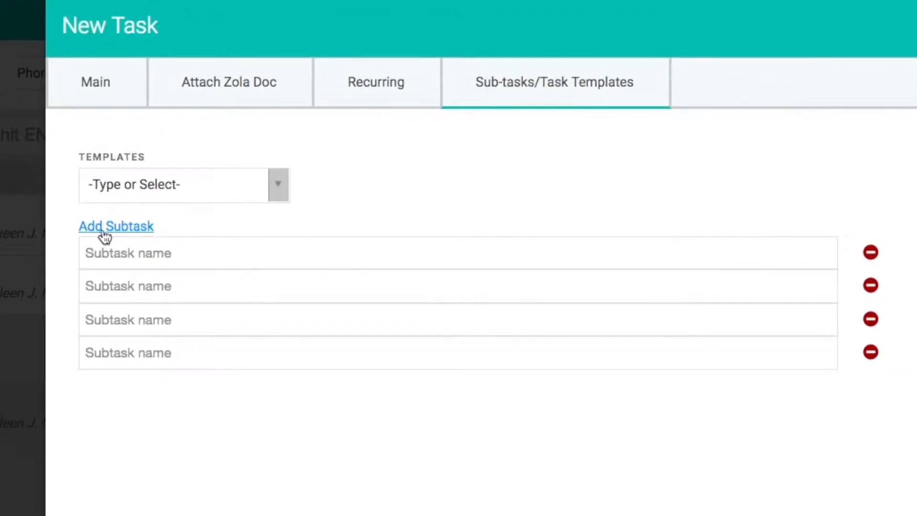
{"action": "left_click", "coordinate": [144, 258]}
{"action": "type", "text": "Step "}
{"action": "type", "text": "1"}
{"action": "type", "text": "Step 2"}
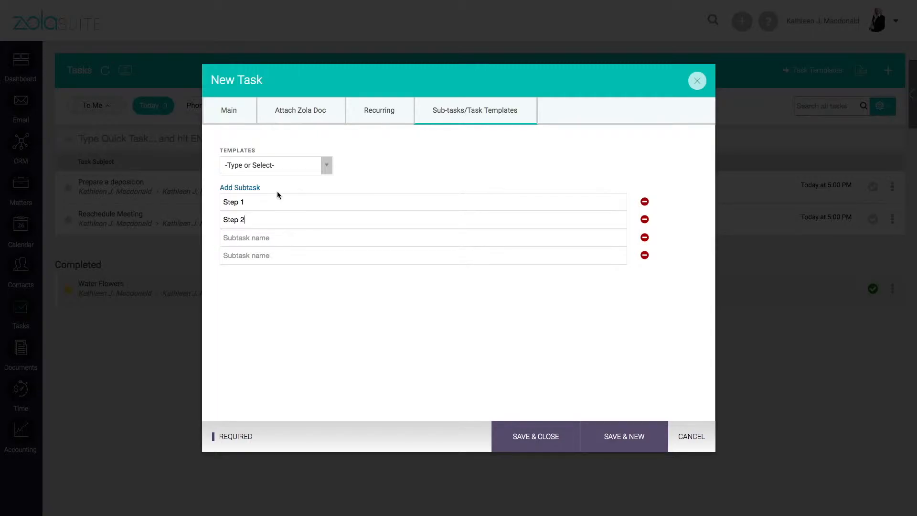
- Apply the New Client Intake template to the subtasks and enter New Client Intake as the task subject
{"action": "left_click", "coordinate": [331, 165]}
{"action": "left_click", "coordinate": [284, 222]}
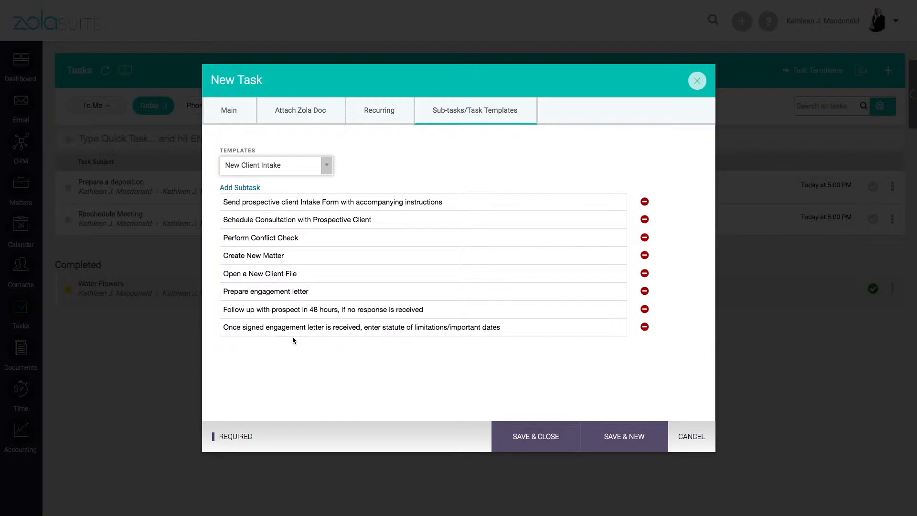
{"action": "left_click", "coordinate": [244, 108]}
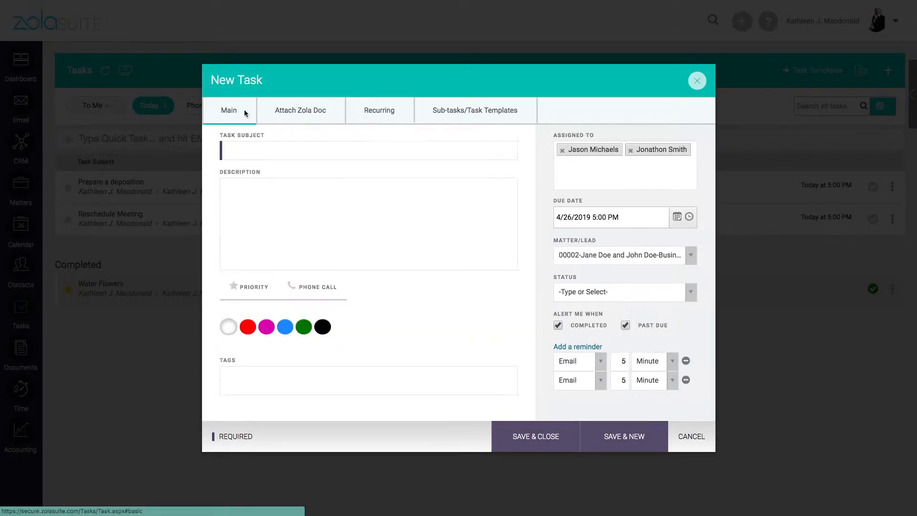
{"action": "left_click", "coordinate": [265, 150]}
{"action": "type", "text": "Ne"}
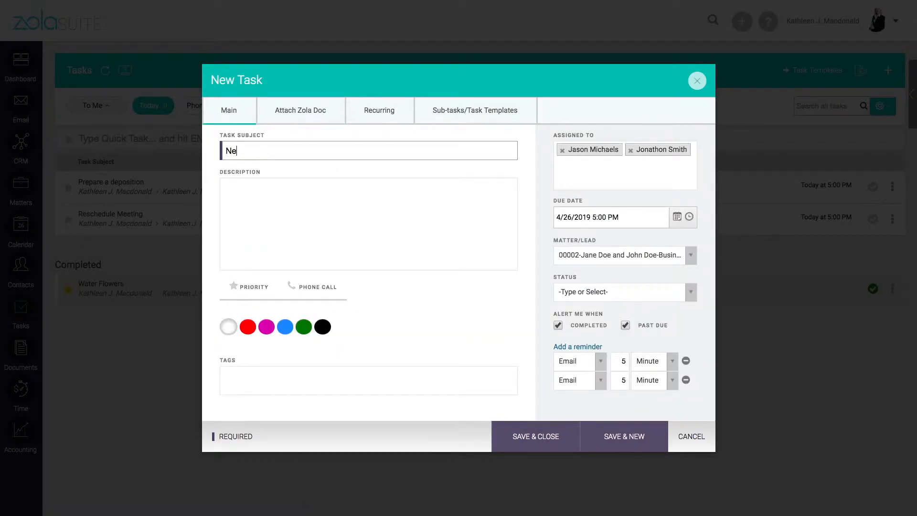
{"action": "type", "text": "w Client Intake"}
- Remove both colleagues from the assignees and assign the task to the signed-in account holder
{"action": "left_click", "coordinate": [631, 150]}
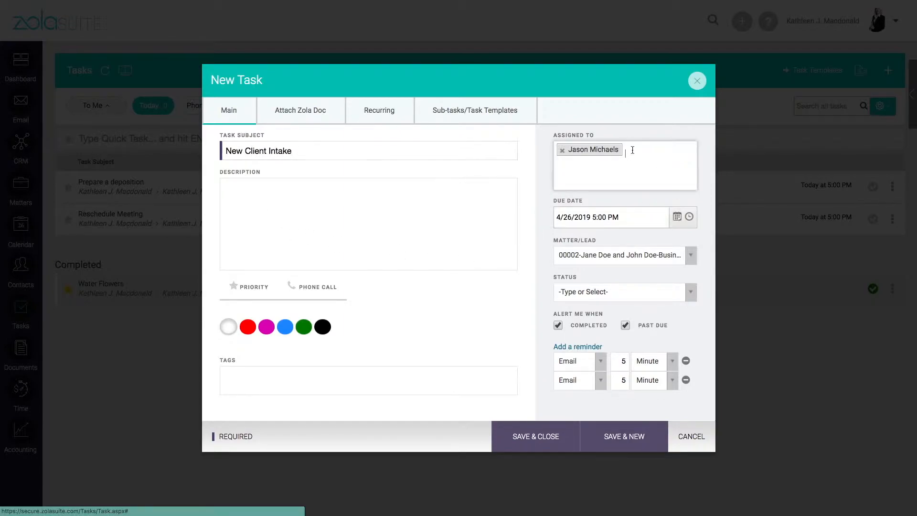
{"action": "left_click", "coordinate": [564, 150]}
{"action": "left_click", "coordinate": [571, 153]}
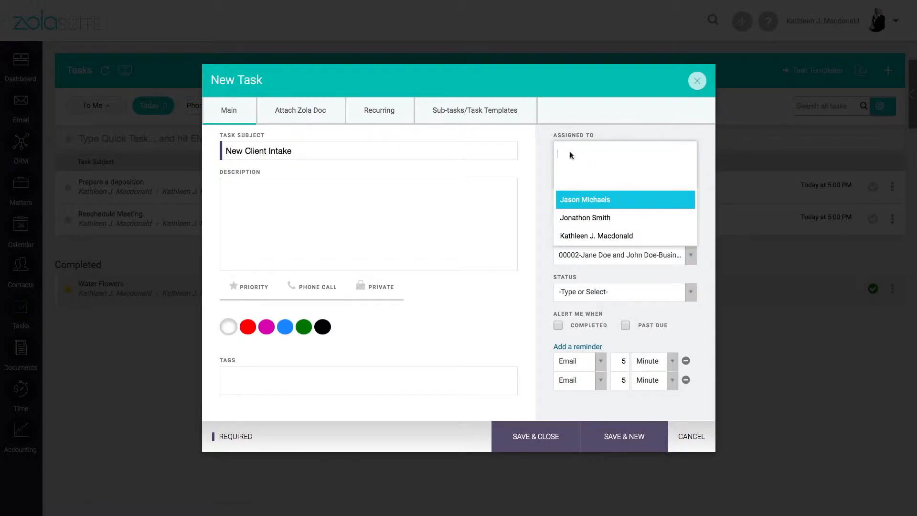
{"action": "left_click", "coordinate": [575, 235]}
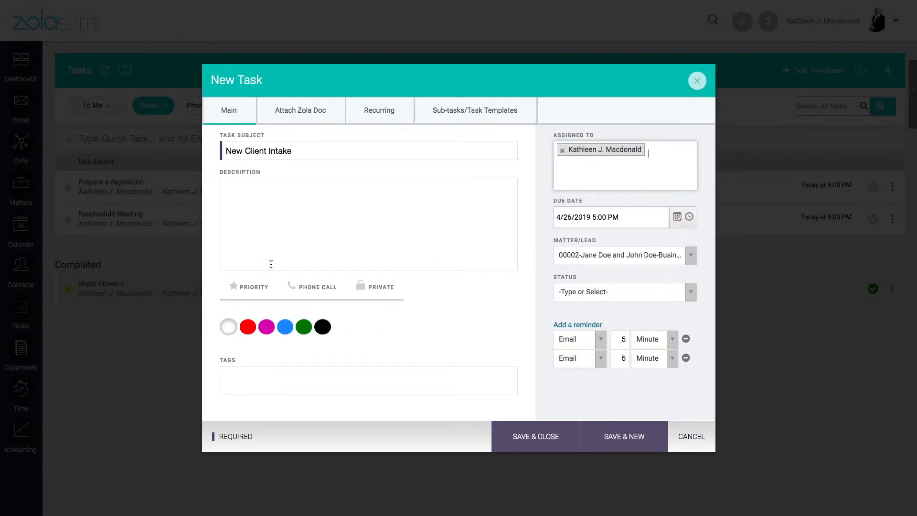
- Flag the New Client Intake task as a priority and remove both email reminders, saving and closing the task
{"action": "left_click", "coordinate": [242, 293]}
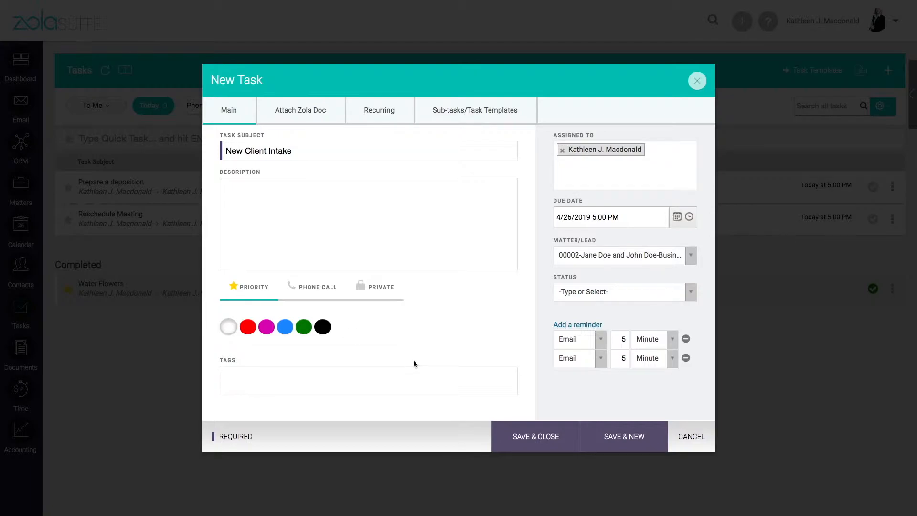
{"action": "left_click", "coordinate": [686, 358]}
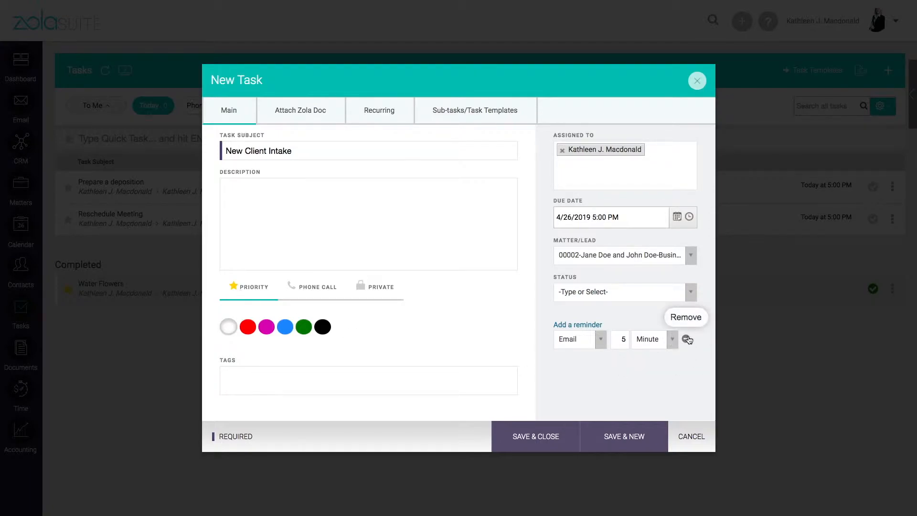
{"action": "left_click", "coordinate": [687, 339]}
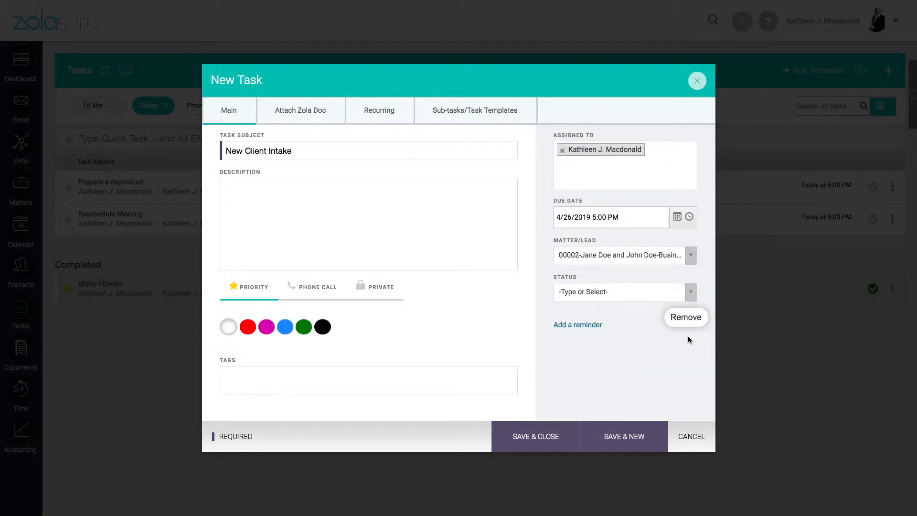
{"action": "left_click", "coordinate": [532, 446]}
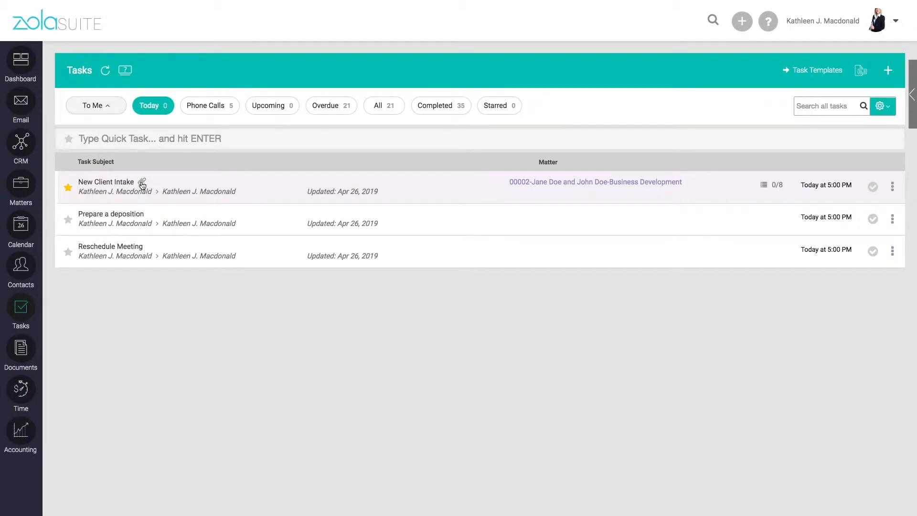
- Expand the New Client Intake task in the list and submit the comment "?"
{"action": "left_click", "coordinate": [256, 194]}
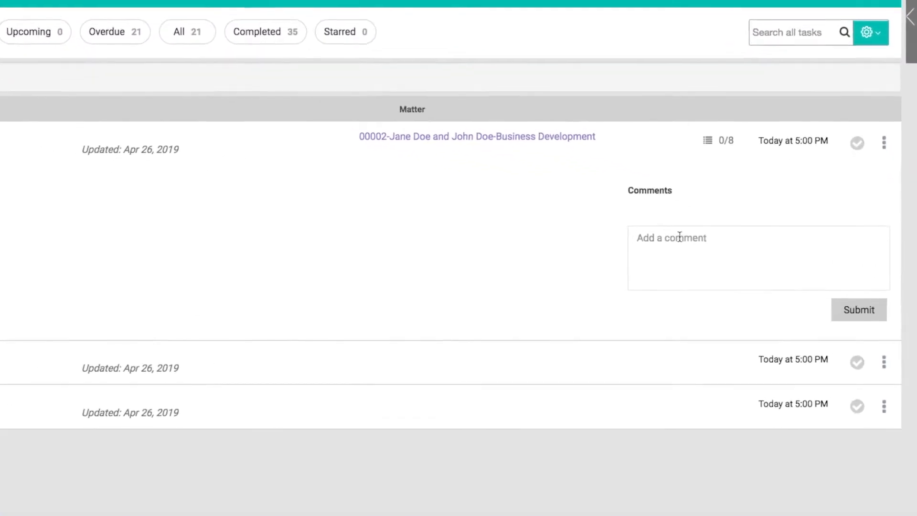
{"action": "left_click", "coordinate": [681, 238]}
{"action": "type", "text": "?"}
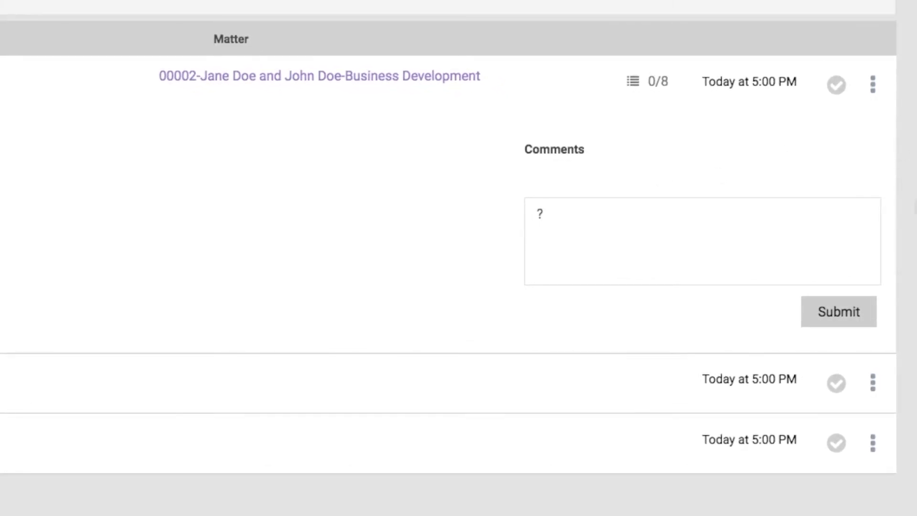
{"action": "left_click", "coordinate": [843, 313]}
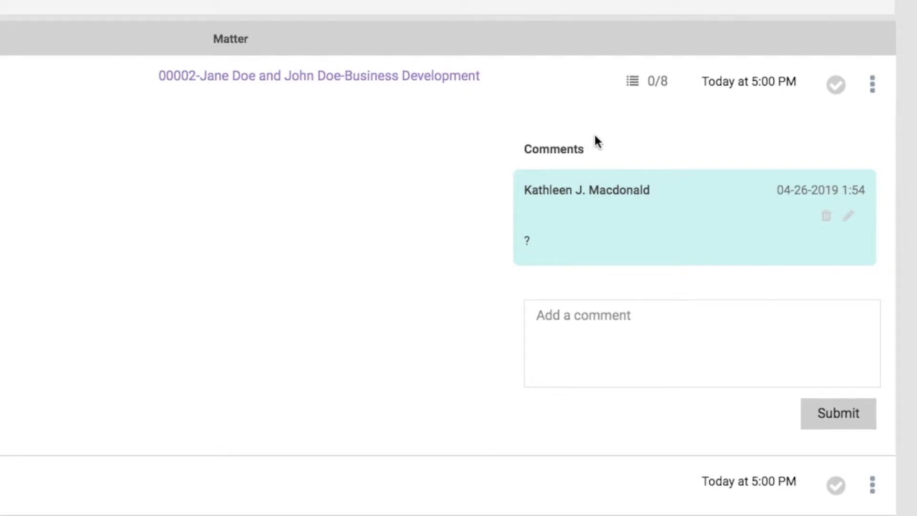
- Mark all eight subtasks of the New Client Intake task as completed, from sending the intake form to entering the statute of limitations dates
{"action": "left_click", "coordinate": [662, 93]}
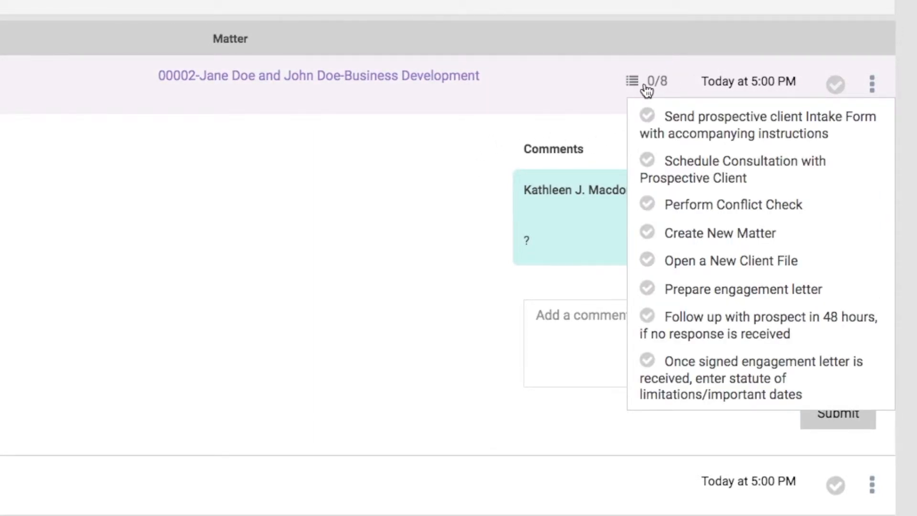
{"action": "left_click", "coordinate": [648, 116]}
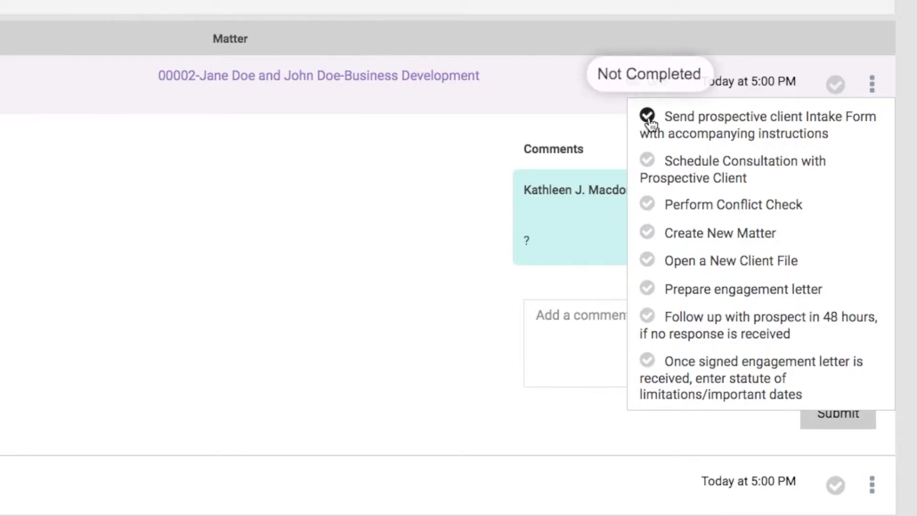
{"action": "left_click", "coordinate": [648, 162]}
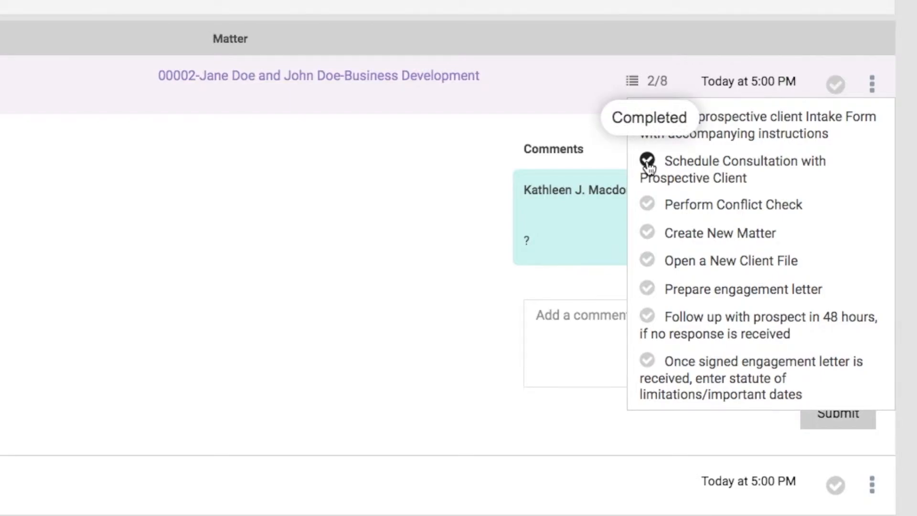
{"action": "left_click", "coordinate": [648, 233]}
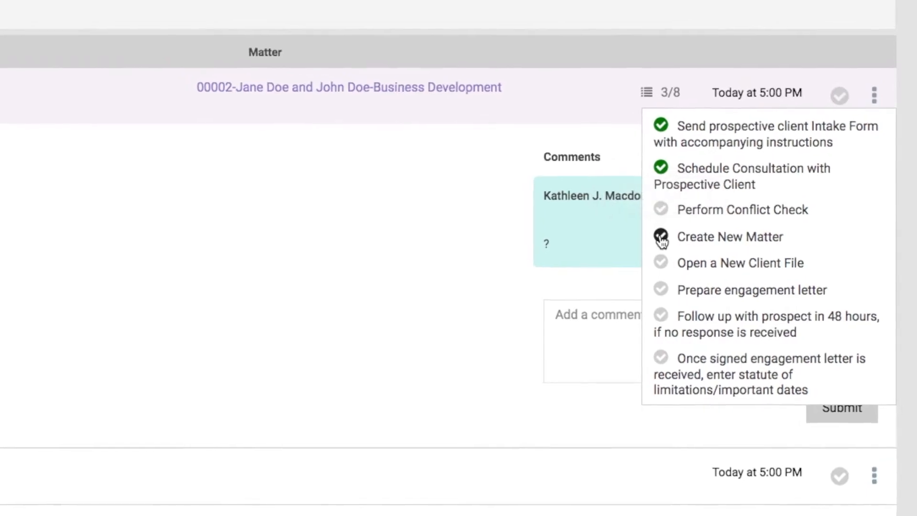
{"action": "left_click", "coordinate": [661, 263]}
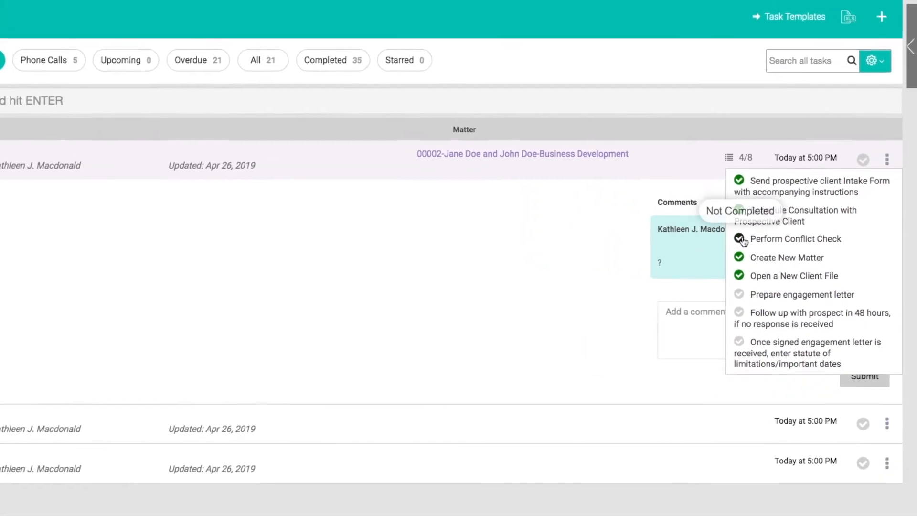
{"action": "left_click", "coordinate": [739, 238]}
{"action": "left_click", "coordinate": [739, 294]}
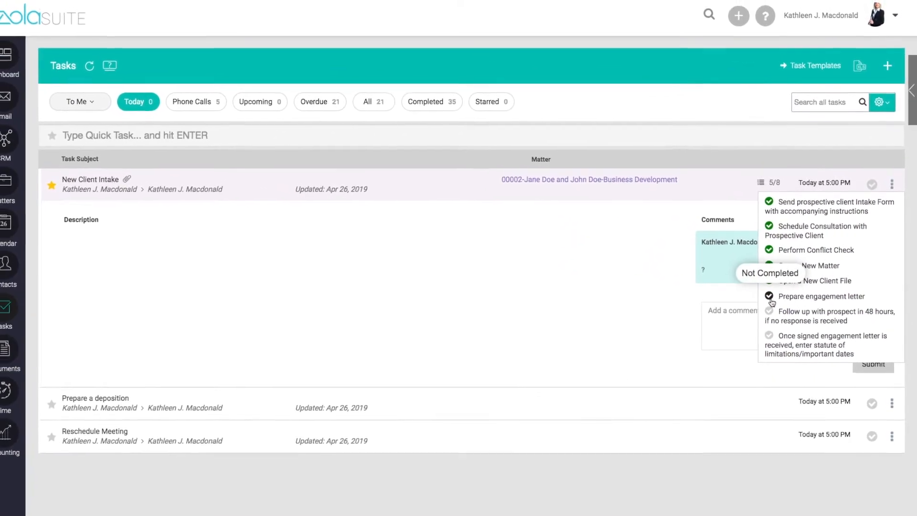
{"action": "left_click", "coordinate": [771, 311]}
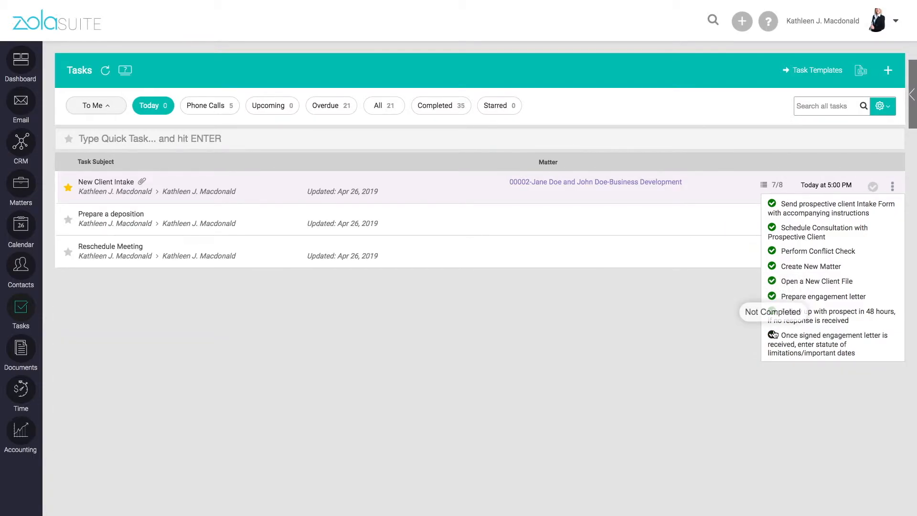
{"action": "left_click", "coordinate": [772, 336]}
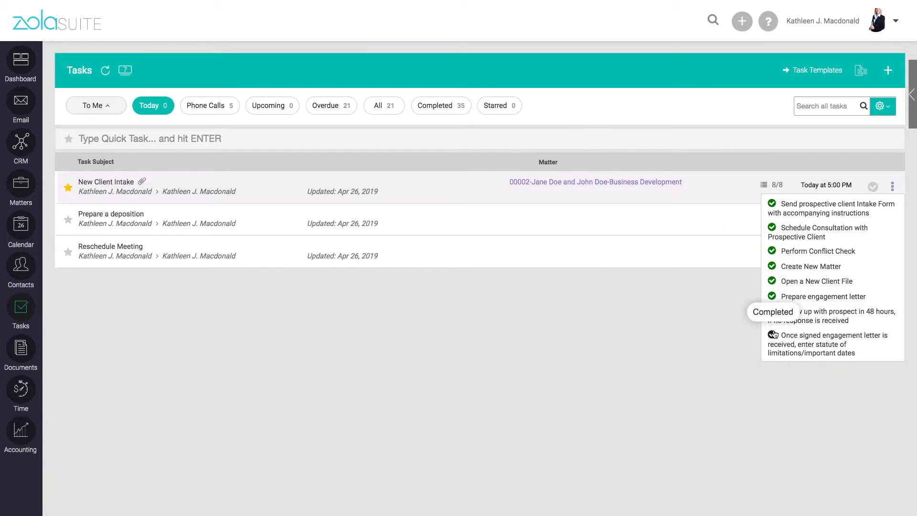
- Mark the New Client Intake task itself as completed in the task list
{"action": "left_click", "coordinate": [873, 188]}
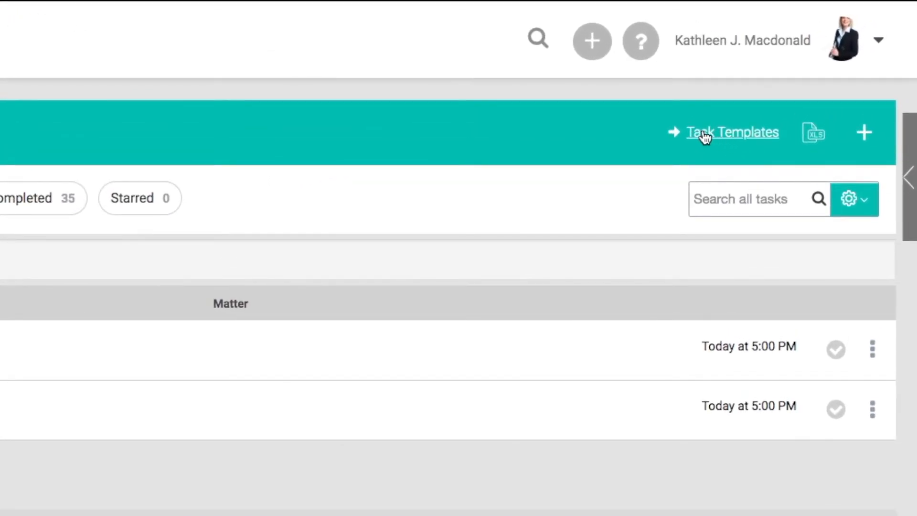
- Open the task template list and start a new blank template, ready for its name
{"action": "left_click", "coordinate": [758, 136]}
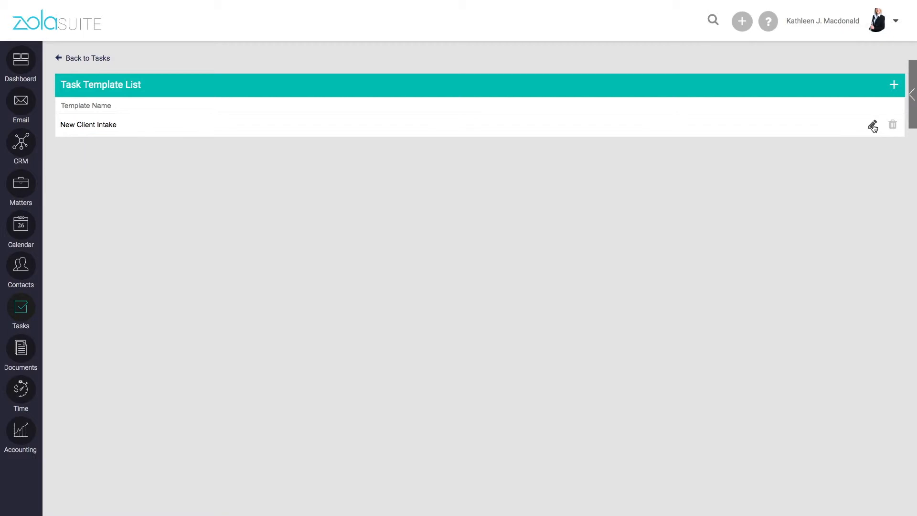
{"action": "left_click", "coordinate": [895, 85]}
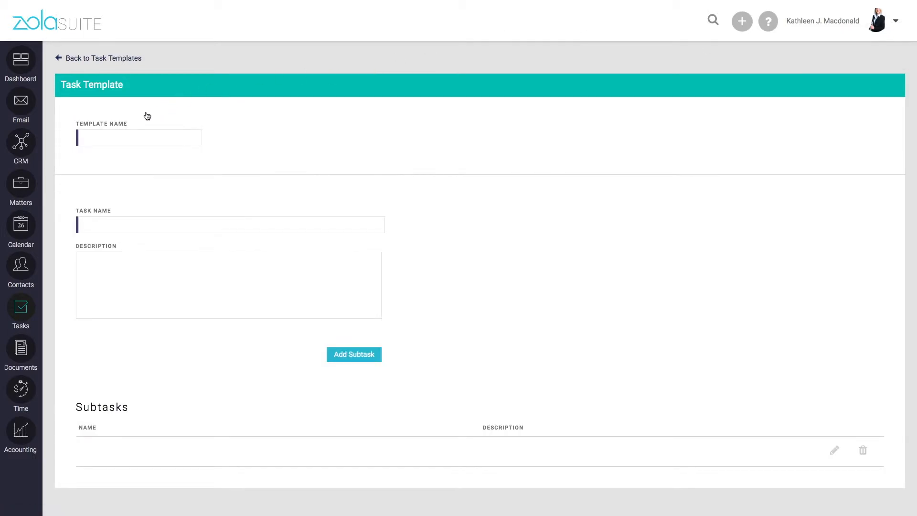
{"action": "left_click", "coordinate": [125, 140]}
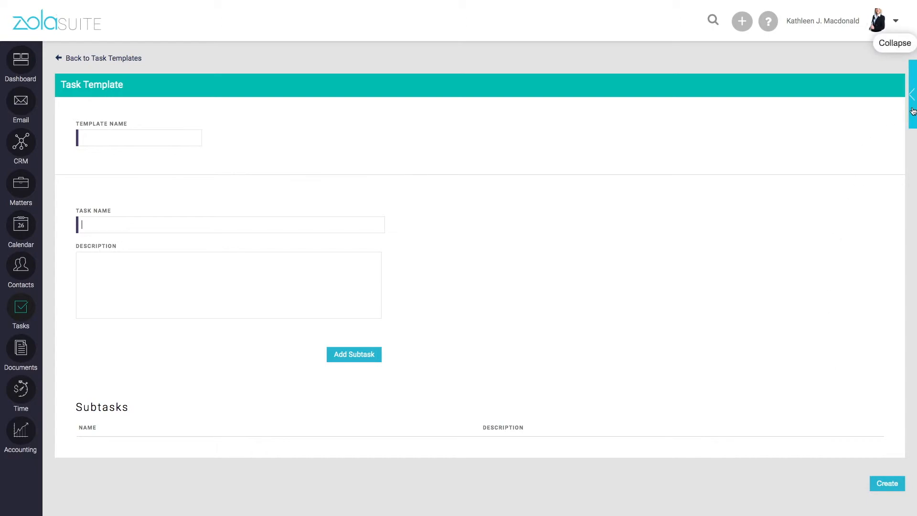
- Open the McDonalds matter from the recent matters and show its tasks, with the timers and recent matters sidebar collapsed
{"action": "left_click", "coordinate": [912, 94]}
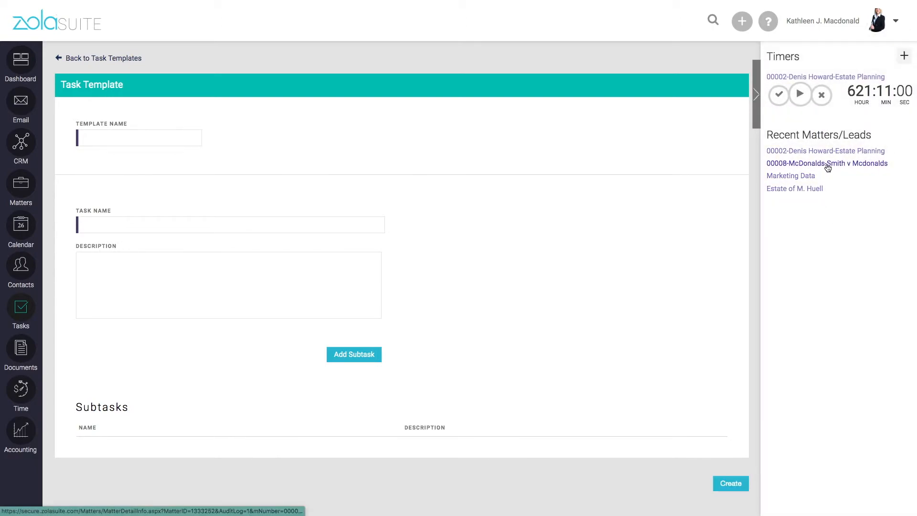
{"action": "left_click", "coordinate": [828, 164]}
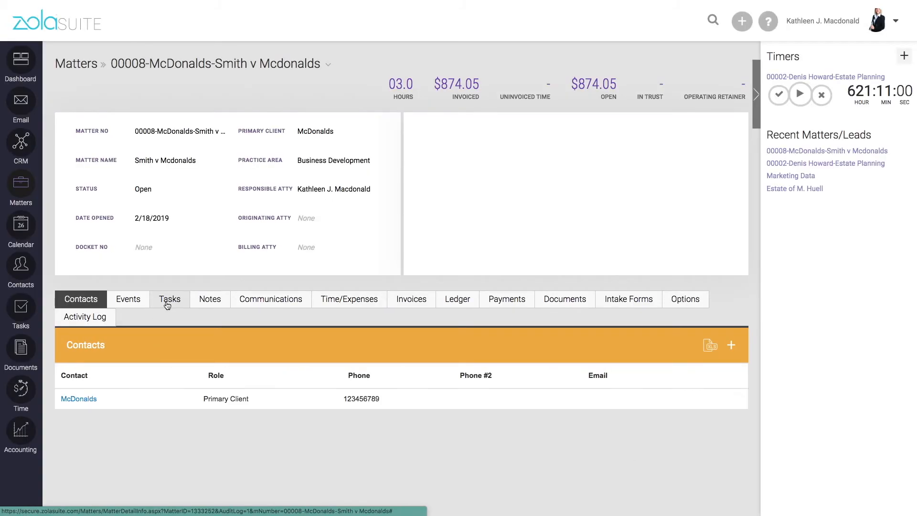
{"action": "left_click", "coordinate": [168, 301]}
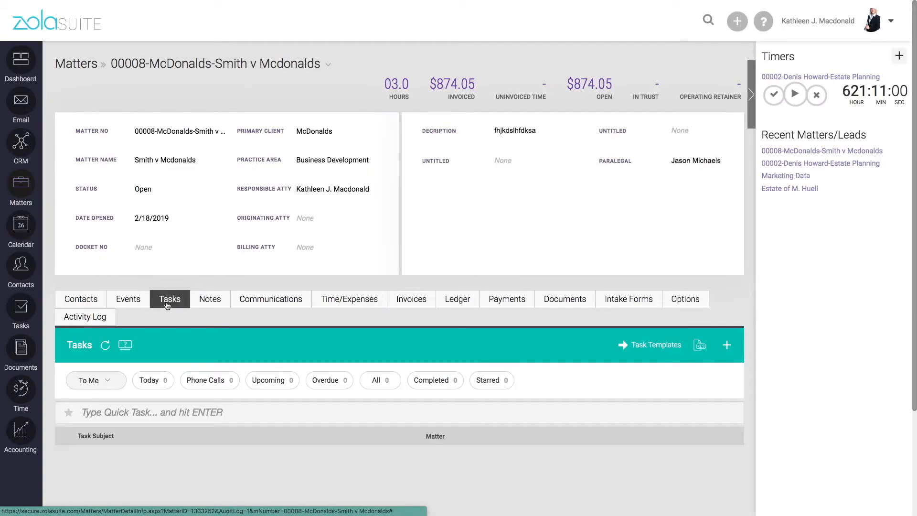
{"action": "left_click", "coordinate": [754, 105]}
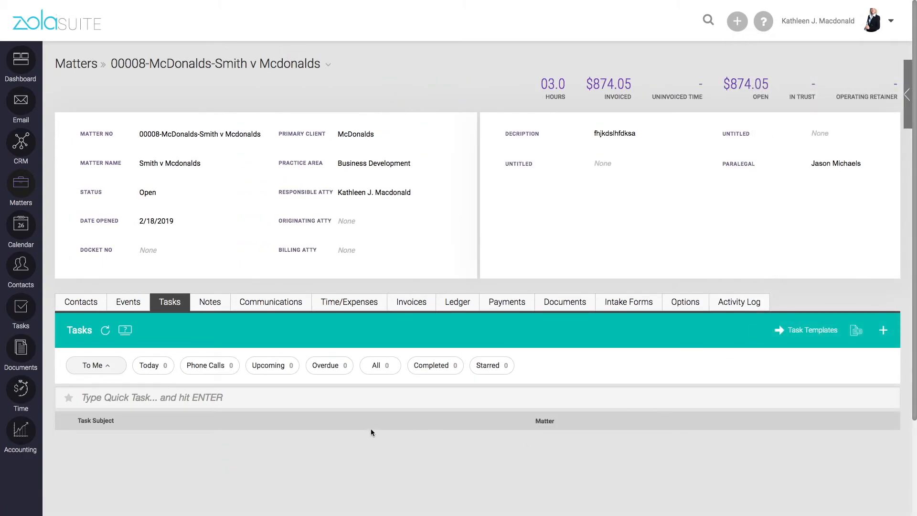
- Show the matter's tasks for All Users and open a new task form linked to this matter
{"action": "left_click", "coordinate": [104, 365]}
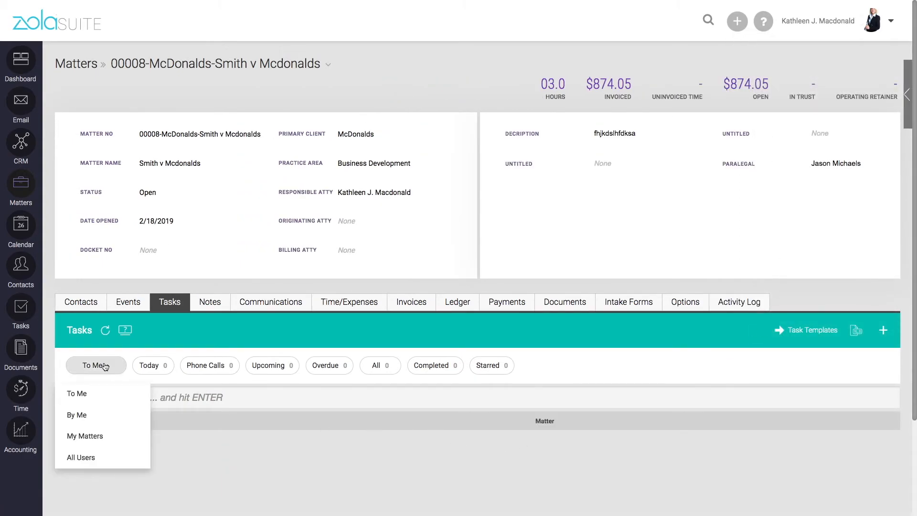
{"action": "left_click", "coordinate": [80, 458]}
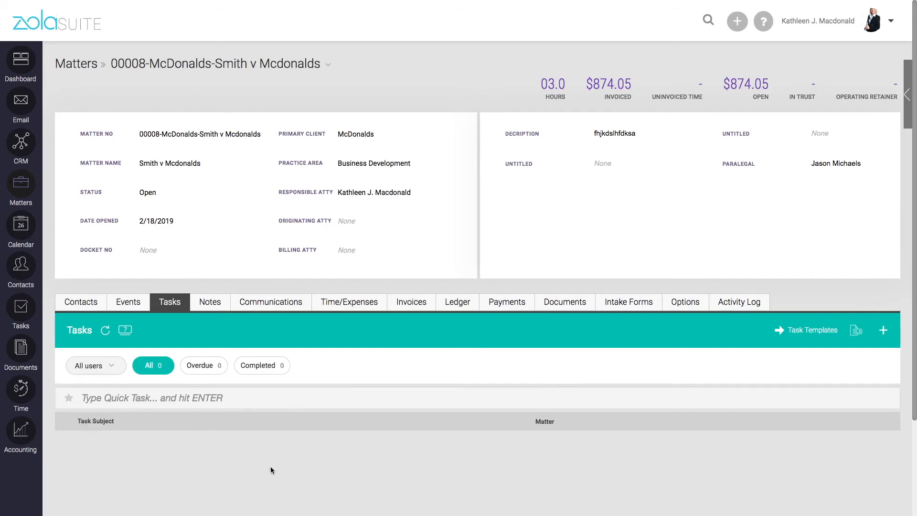
{"action": "scroll", "coordinate": [270, 463], "scroll_direction": "down", "scroll_amount": 1}
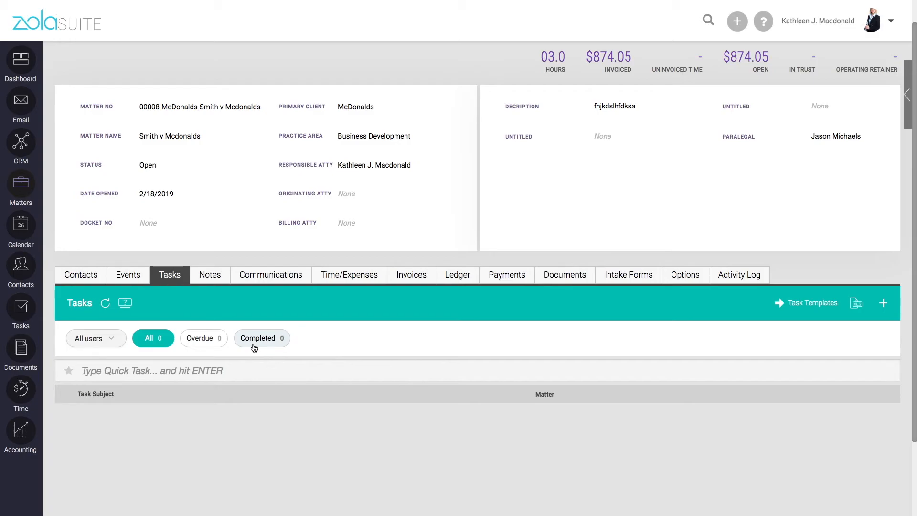
{"action": "left_click", "coordinate": [883, 303]}
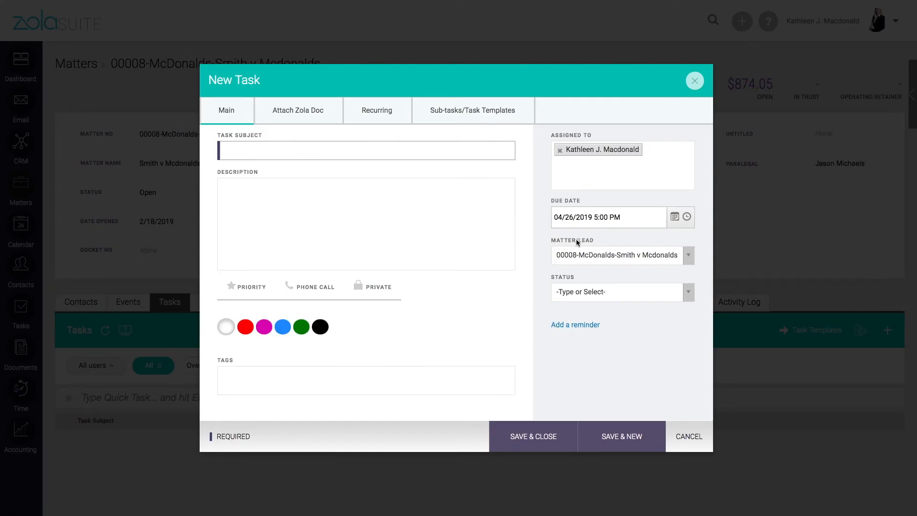